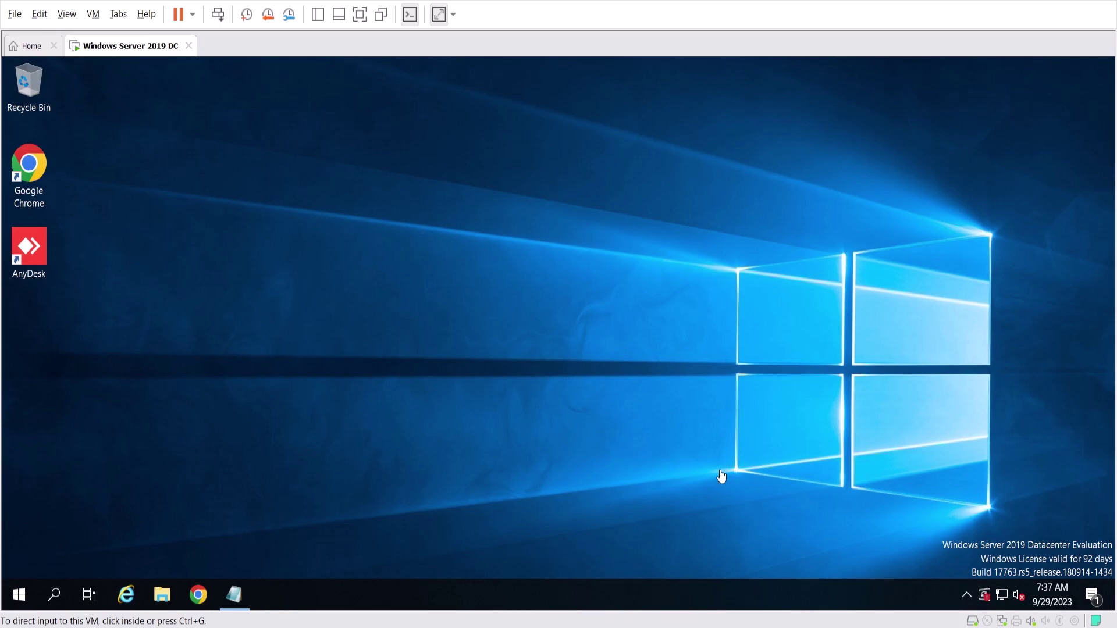
Step: Check the current Windows edition on the Activation page of Settings, then close Settings
{"action": "left_click", "coordinate": [20, 598]}
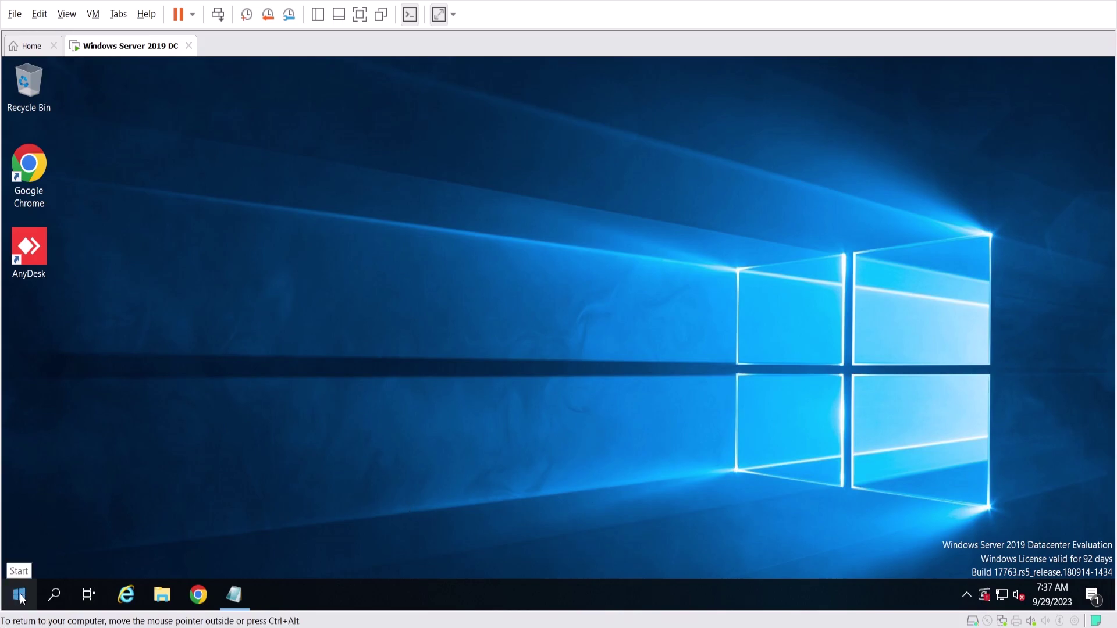
{"action": "left_click", "coordinate": [20, 598]}
{"action": "left_click", "coordinate": [19, 522]}
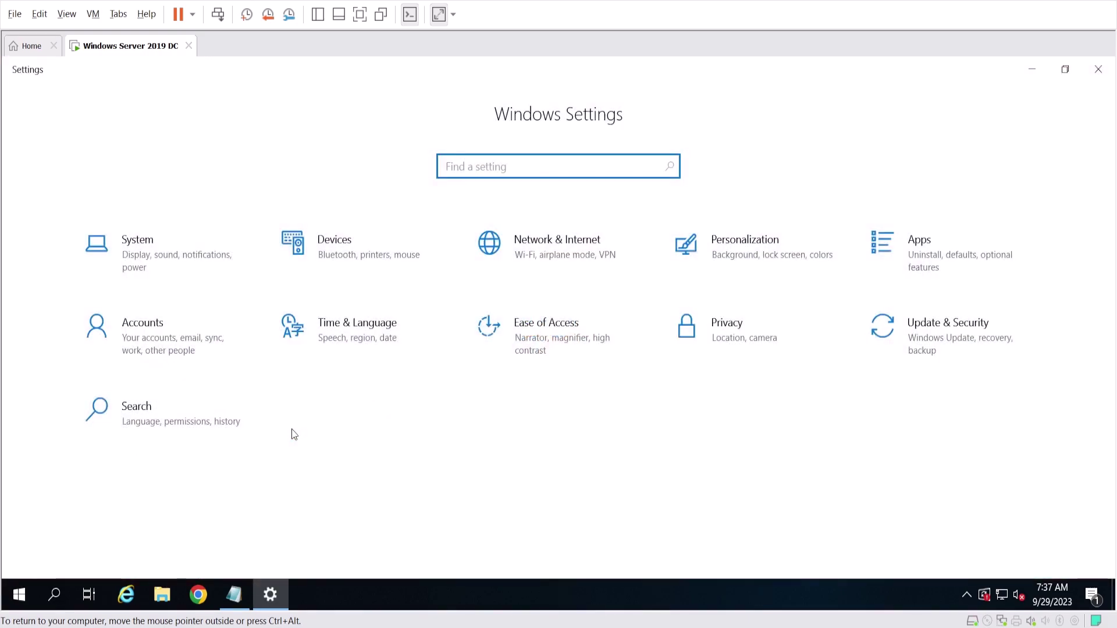
{"action": "left_click", "coordinate": [910, 342]}
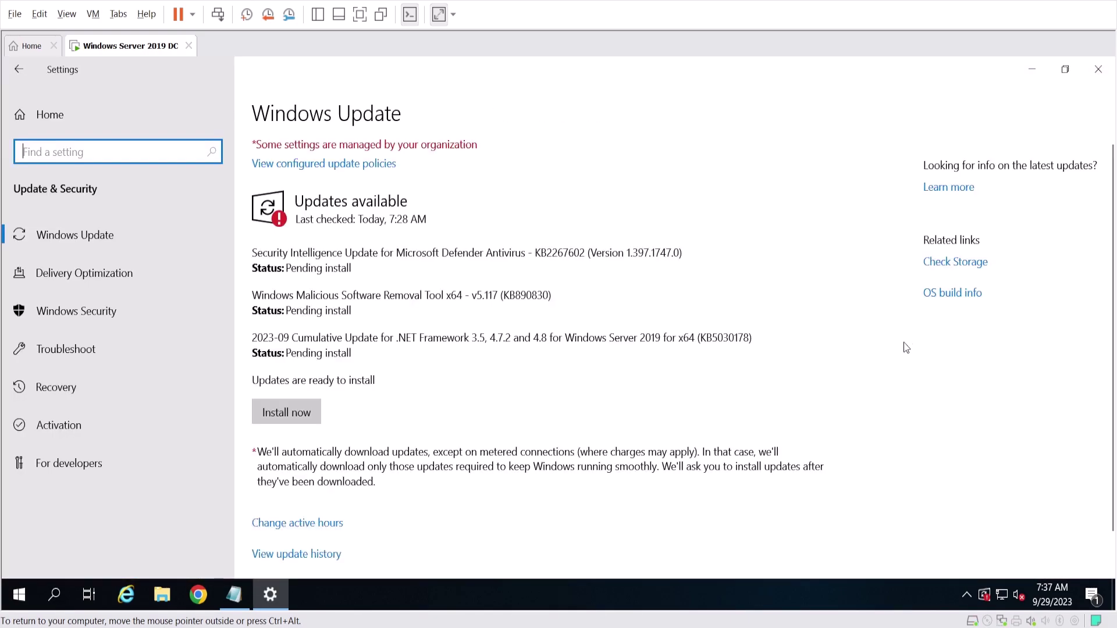
{"action": "left_click", "coordinate": [64, 429]}
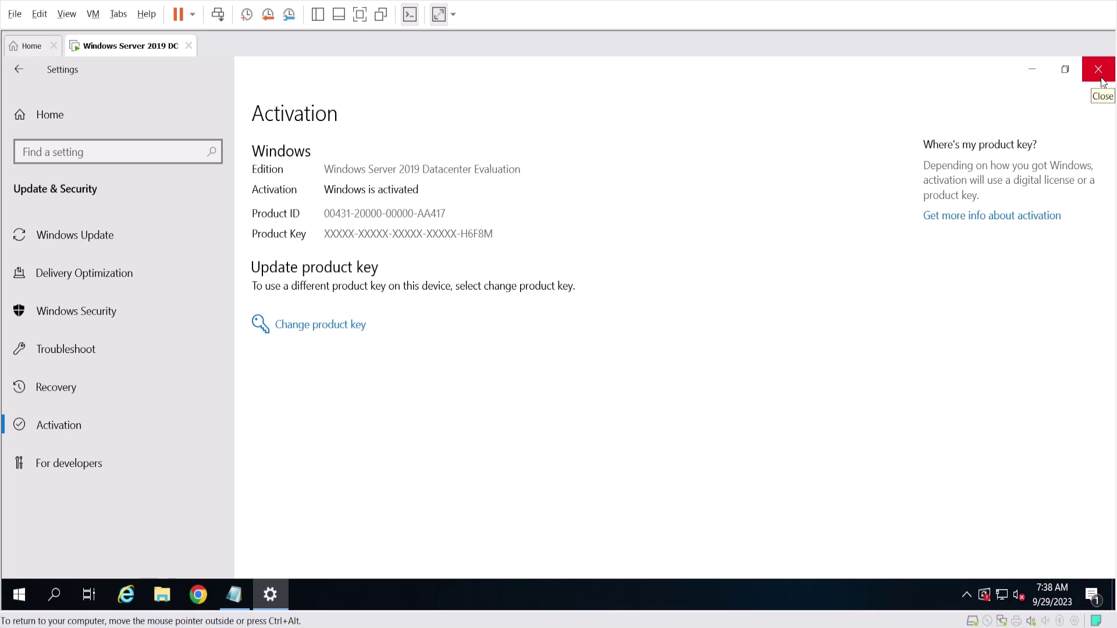
{"action": "left_click", "coordinate": [1102, 82]}
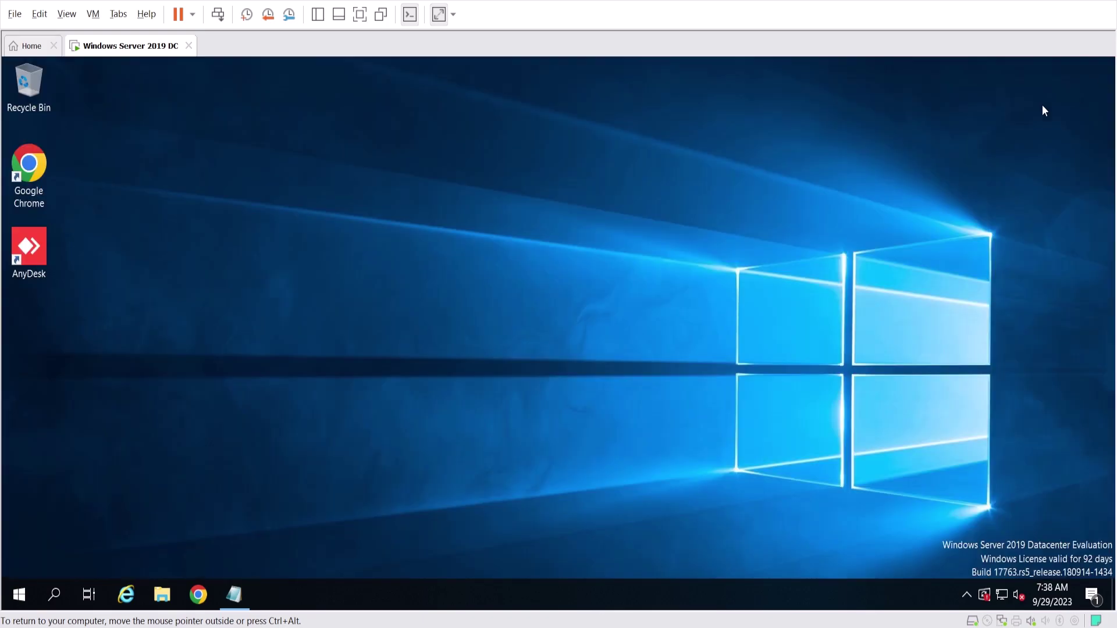
Step: Bring the Notepad notes into view and launch Command Prompt as administrator
{"action": "left_click", "coordinate": [243, 601]}
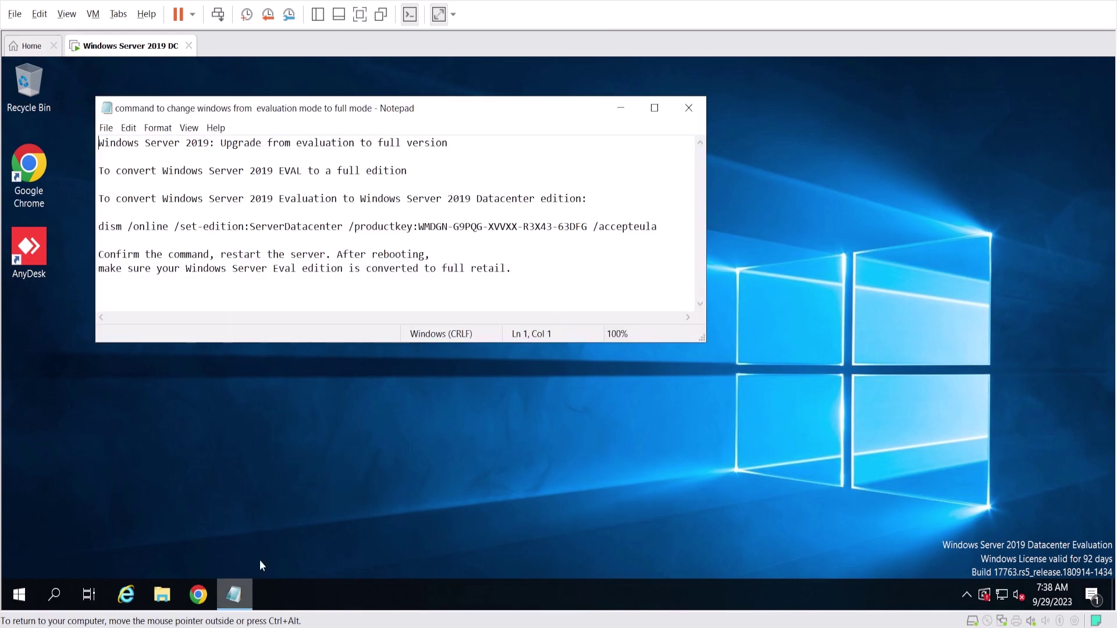
{"action": "left_click_drag", "start_coordinate": [394, 110], "coordinate": [477, 164]}
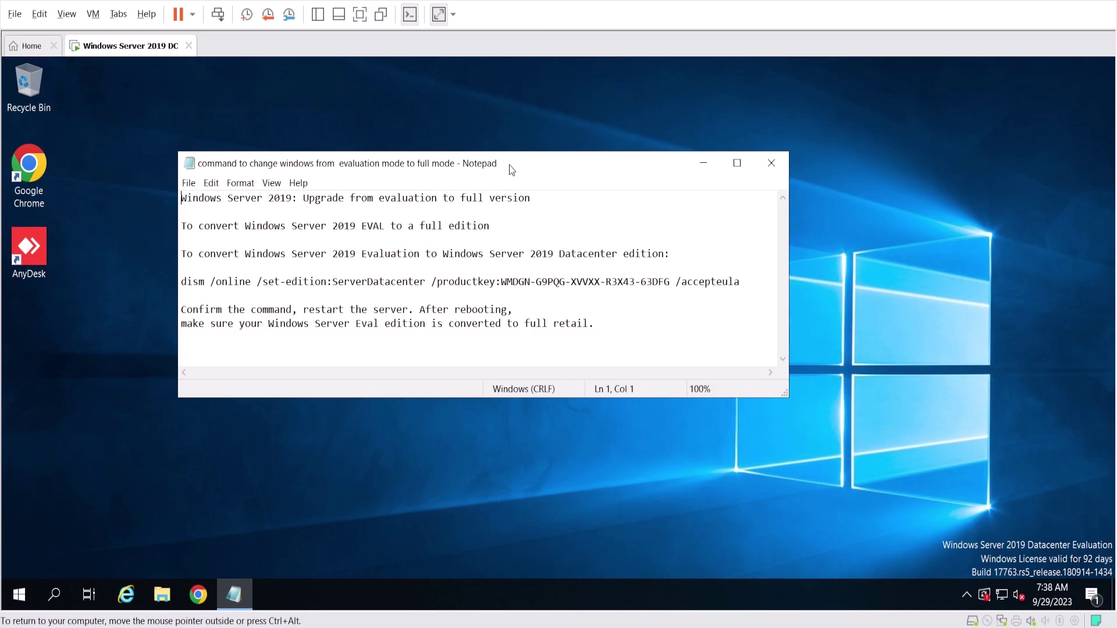
{"action": "left_click_drag", "start_coordinate": [510, 165], "coordinate": [507, 126]}
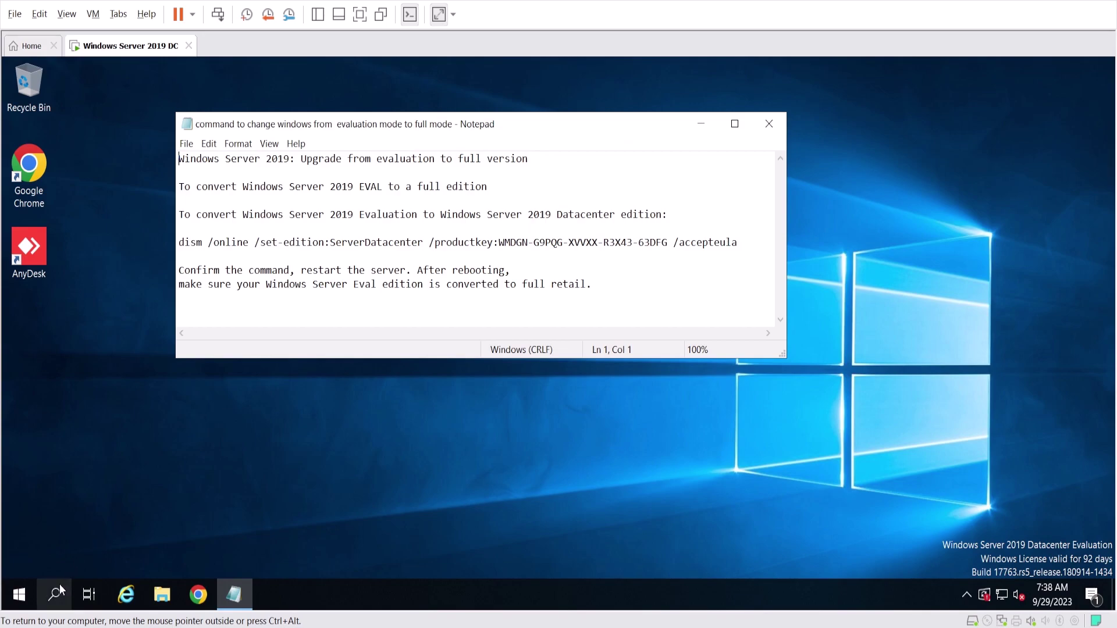
{"action": "left_click", "coordinate": [60, 584]}
{"action": "type", "text": "com"}
{"action": "right_click", "coordinate": [160, 232]}
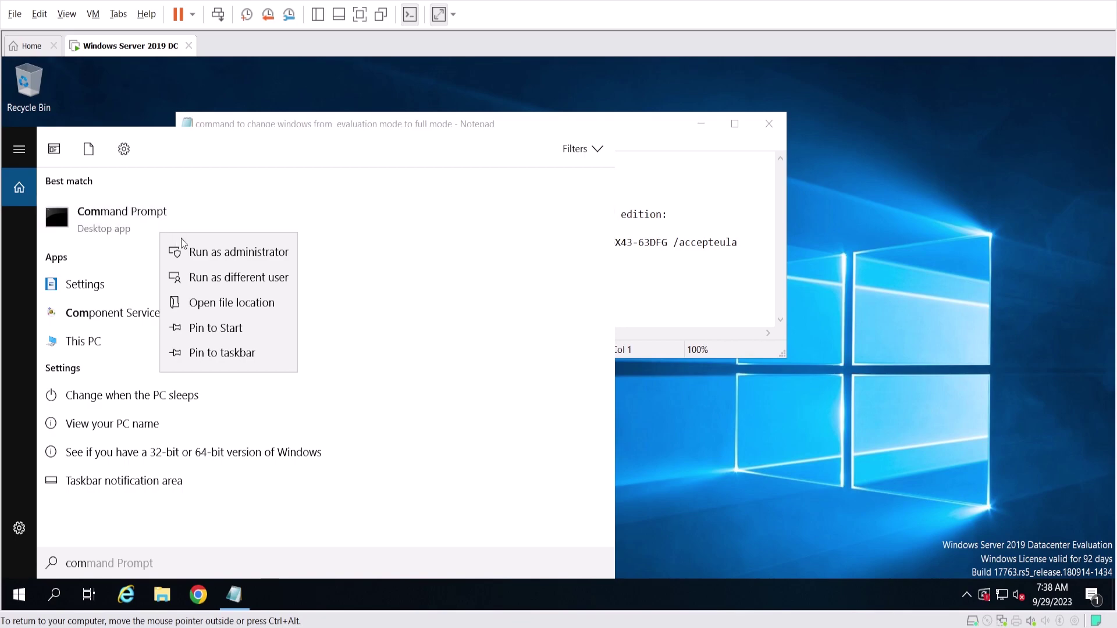
{"action": "left_click", "coordinate": [186, 252]}
Step: Copy the dism /set-edition:ServerDatacenter line from Notepad and paste it into the administrator console
{"action": "left_click", "coordinate": [735, 273]}
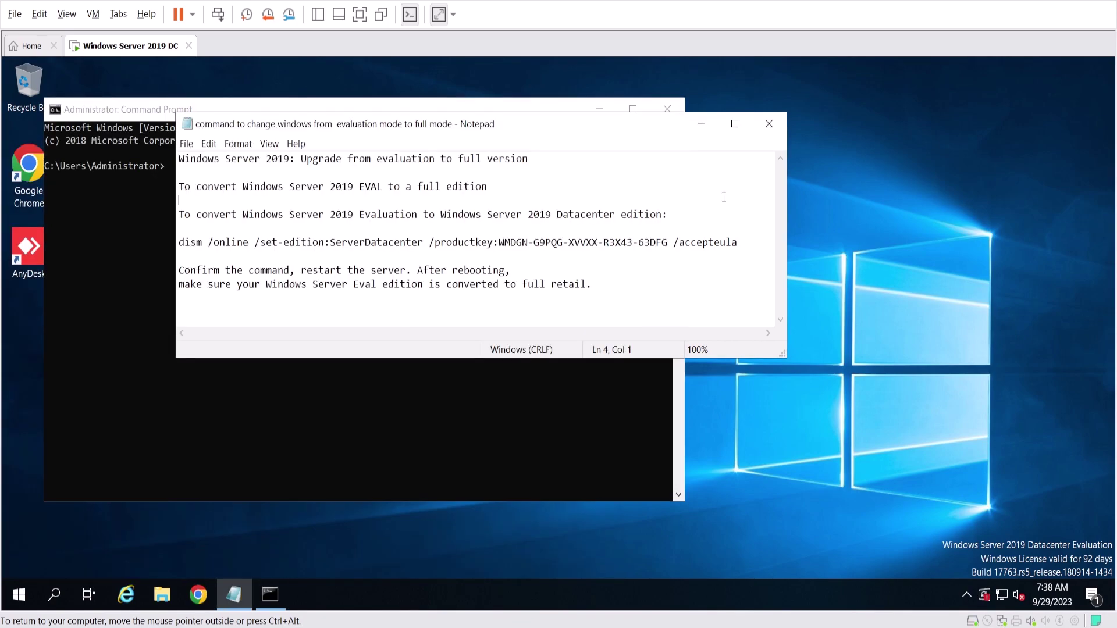
{"action": "left_click", "coordinate": [188, 258]}
{"action": "left_click_drag", "start_coordinate": [188, 258], "coordinate": [178, 243]}
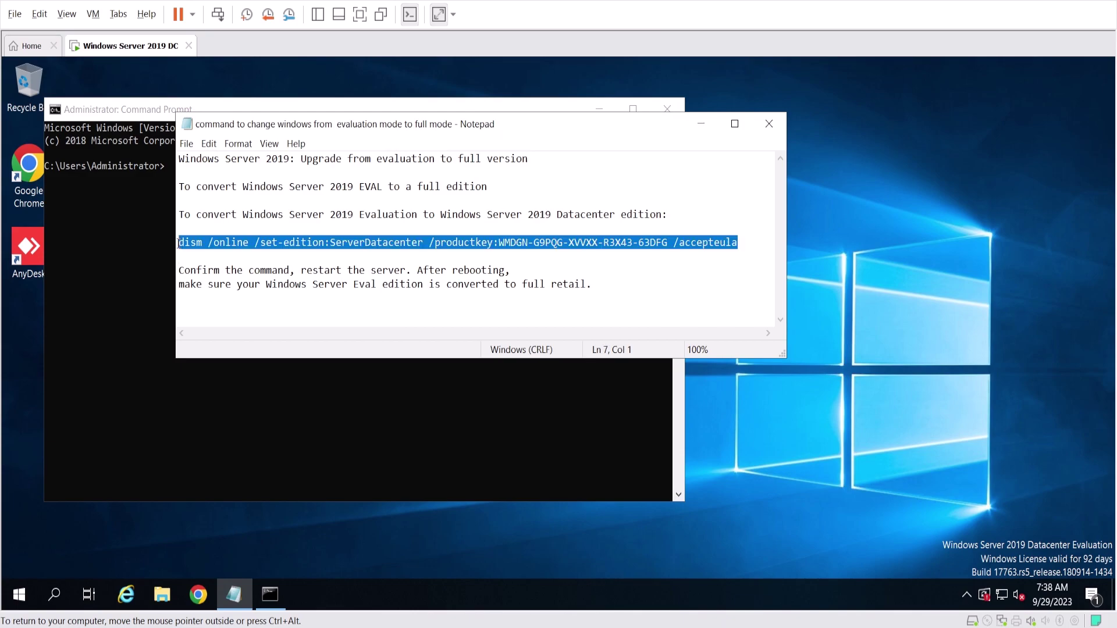
{"action": "key", "text": "ctrl+c"}
{"action": "left_click", "coordinate": [166, 134]}
{"action": "right_click", "coordinate": [197, 165]}
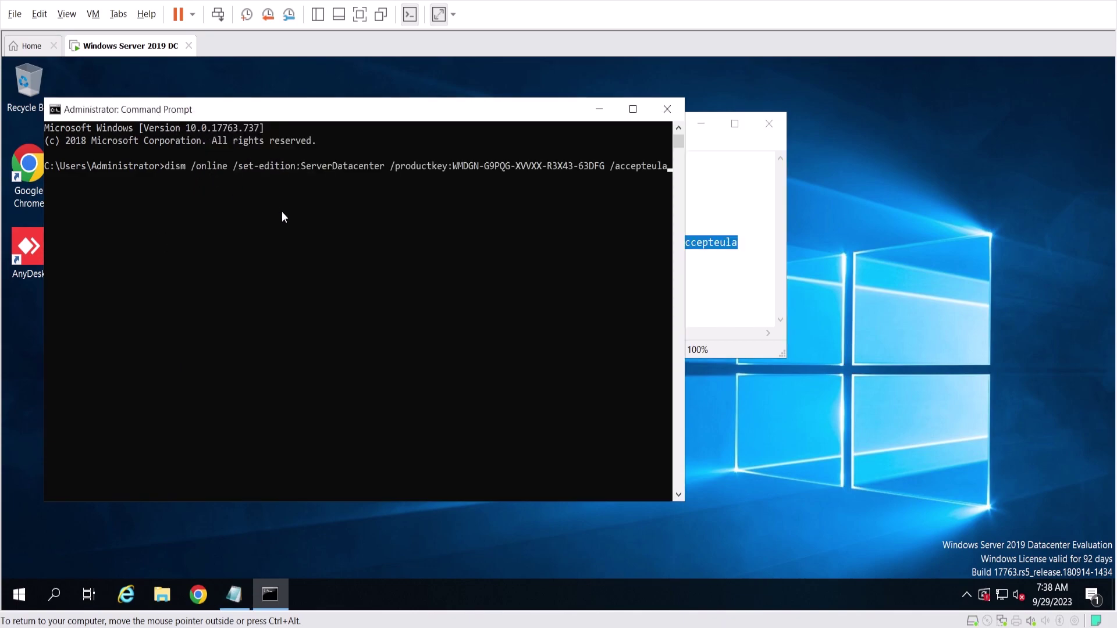
Step: Run the dism ServerDatacenter edition change and answer Y to restart the computer
{"action": "key", "text": "Return"}
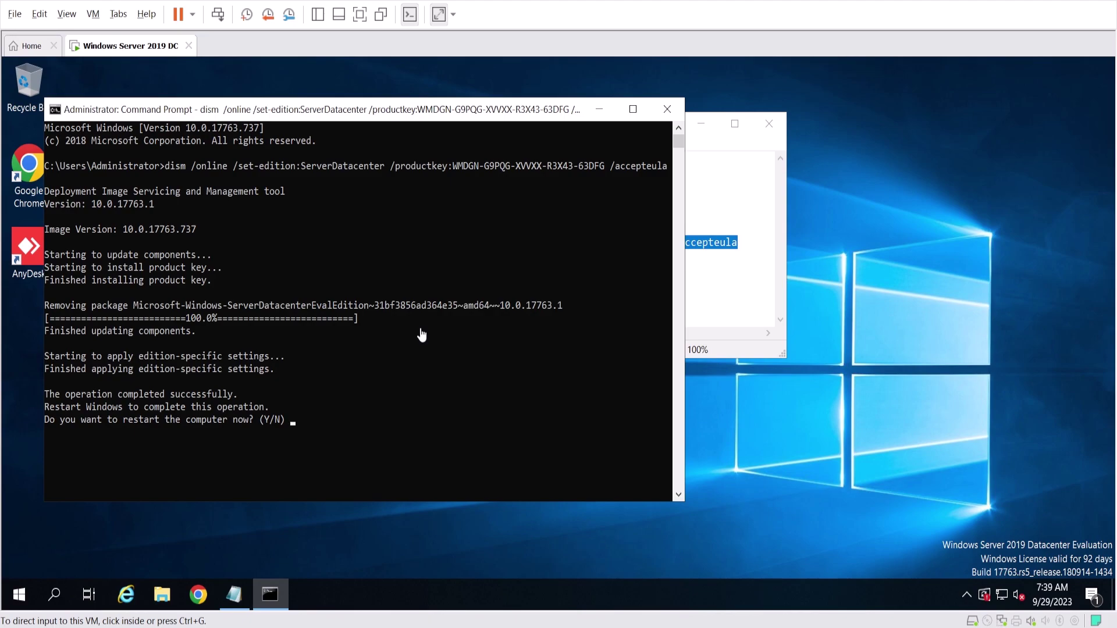
{"action": "left_click", "coordinate": [321, 415]}
{"action": "type", "text": "y"}
{"action": "key", "text": "Return"}
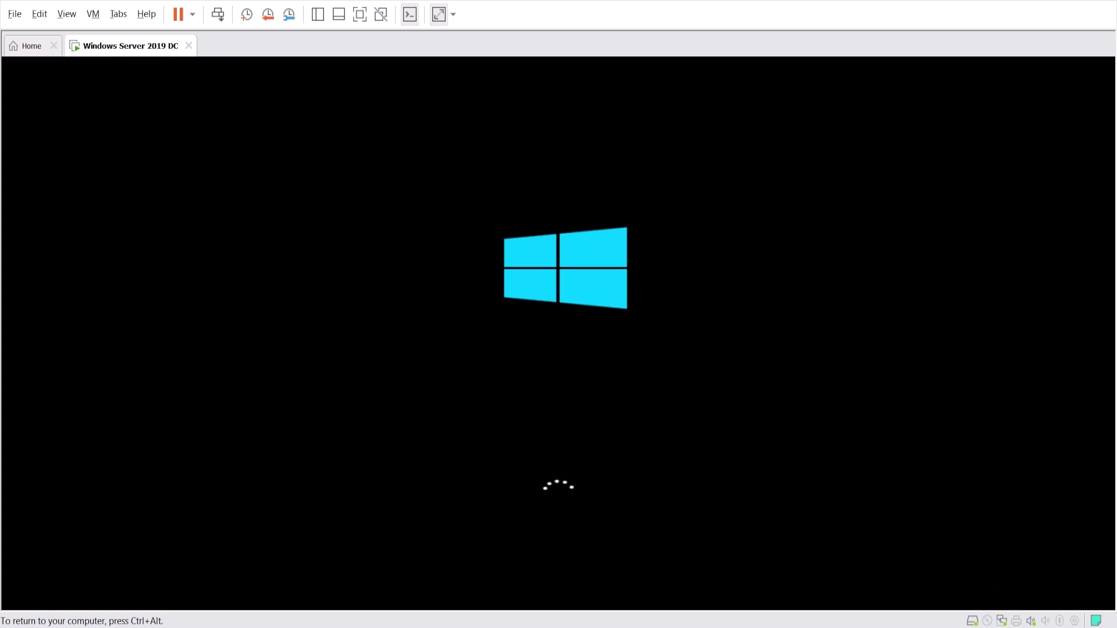
Step: Release input from the VM and wait for the server to reboot to the lock screen
{"action": "key", "text": "ctrl+alt"}
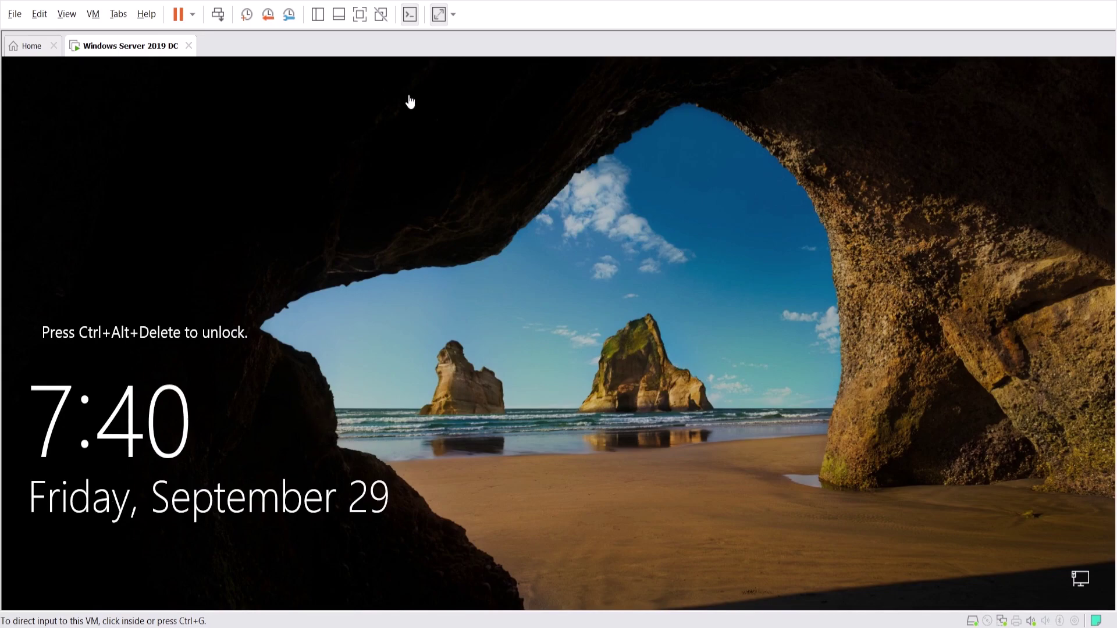
Step: Sign in as Administrator with the account password, dismiss the Admin Center popup, and close Server Manager
{"action": "left_click", "coordinate": [221, 22]}
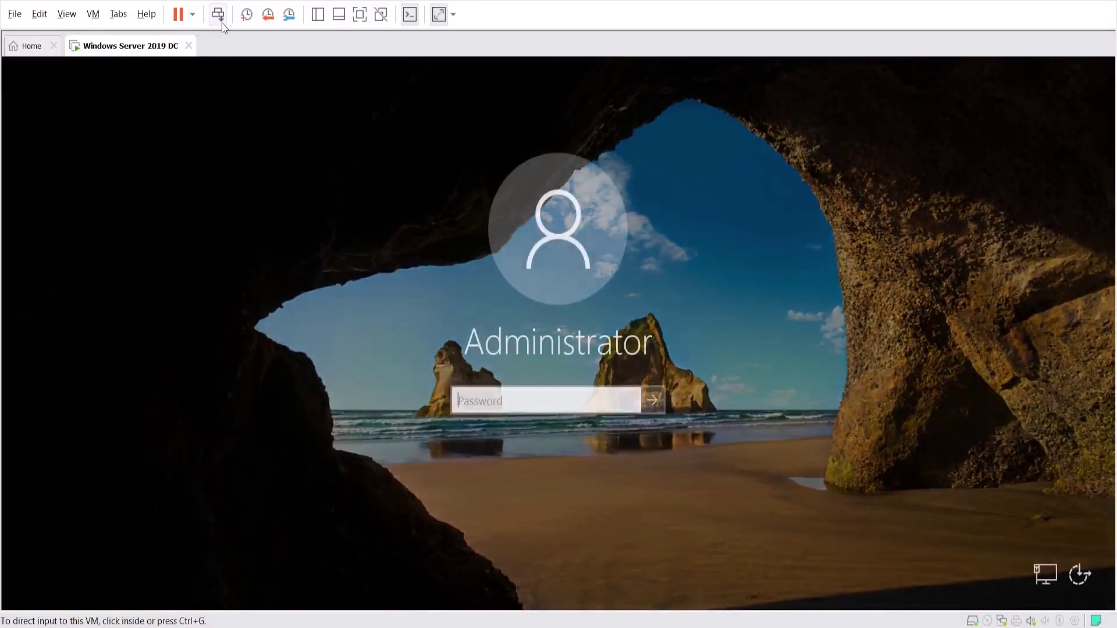
{"action": "left_click", "coordinate": [529, 401]}
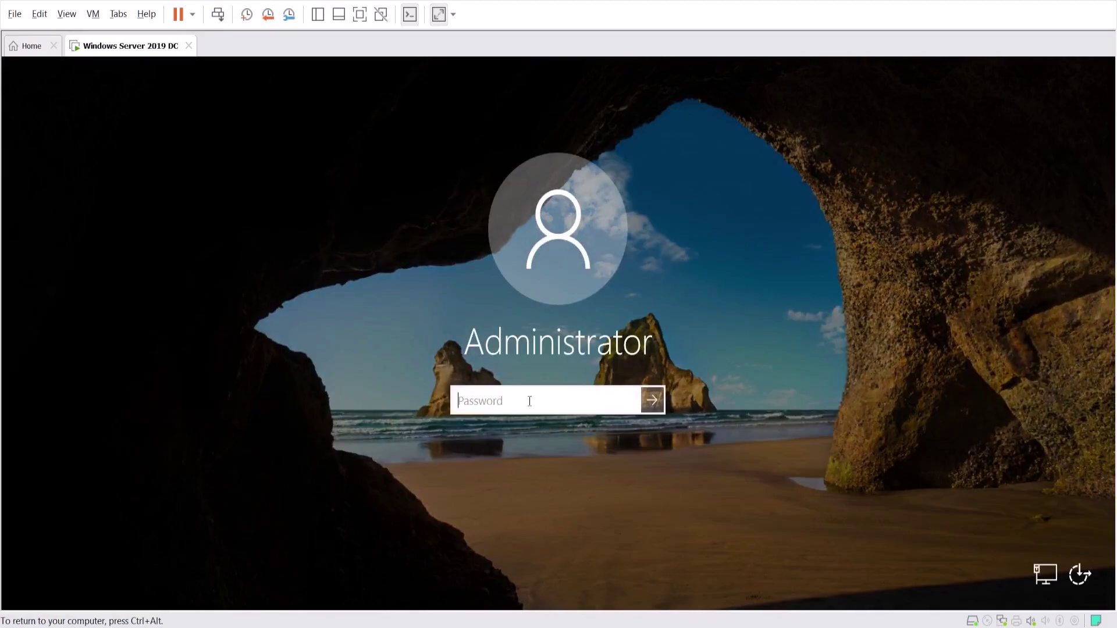
{"action": "key", "text": "Return"}
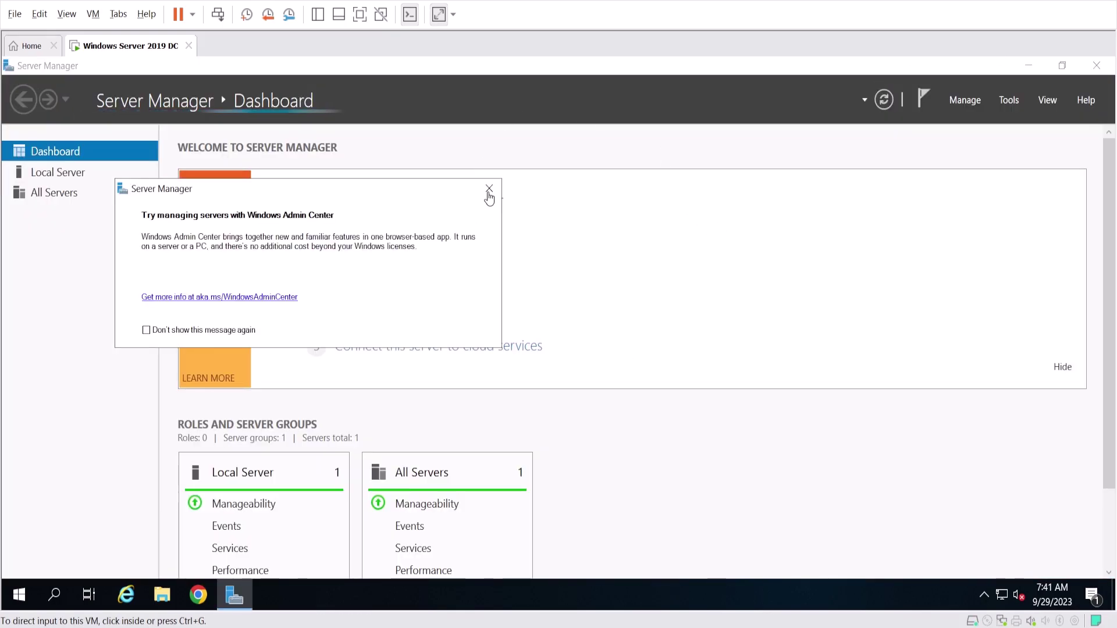
{"action": "left_click", "coordinate": [489, 188]}
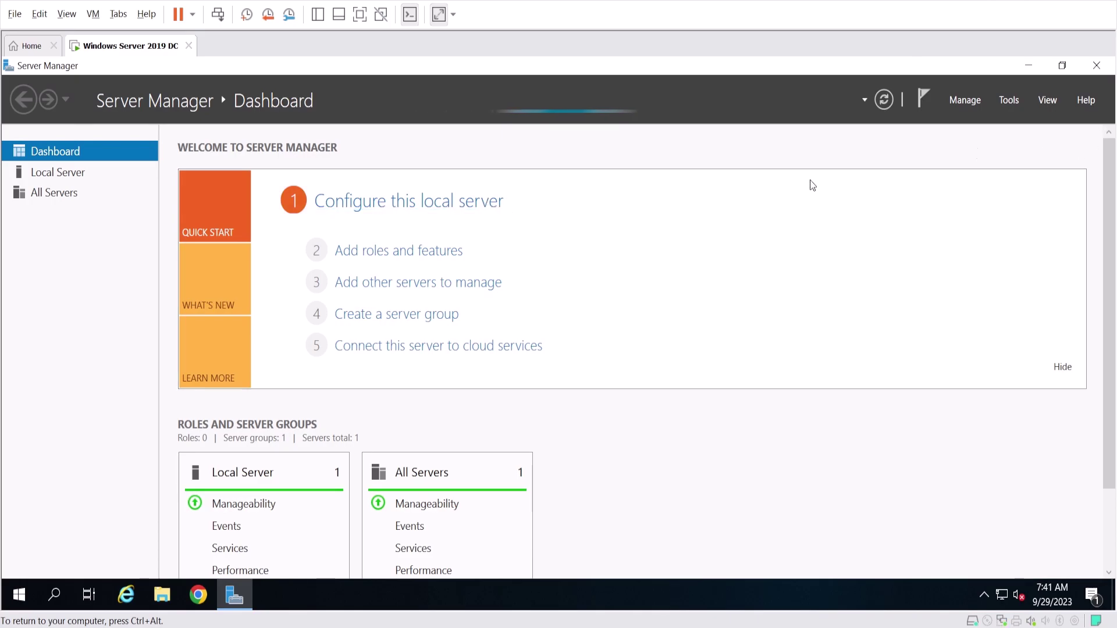
{"action": "left_click", "coordinate": [1096, 65]}
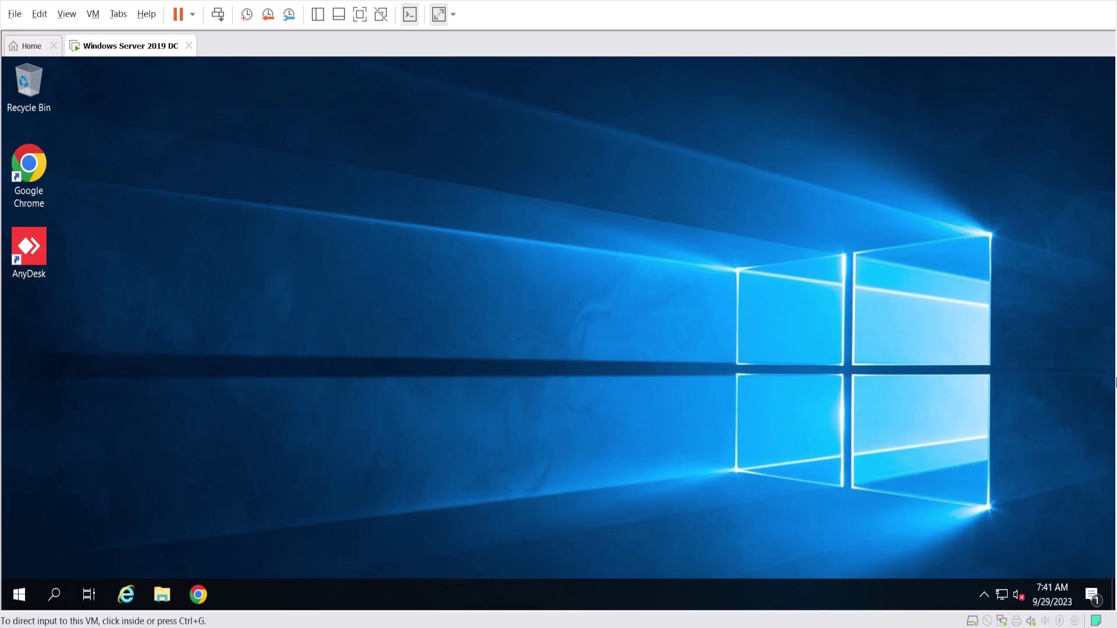
Step: Open Update & Security > Activation to confirm the edition is Windows Server 2019 Datacenter
{"action": "left_click", "coordinate": [1094, 517]}
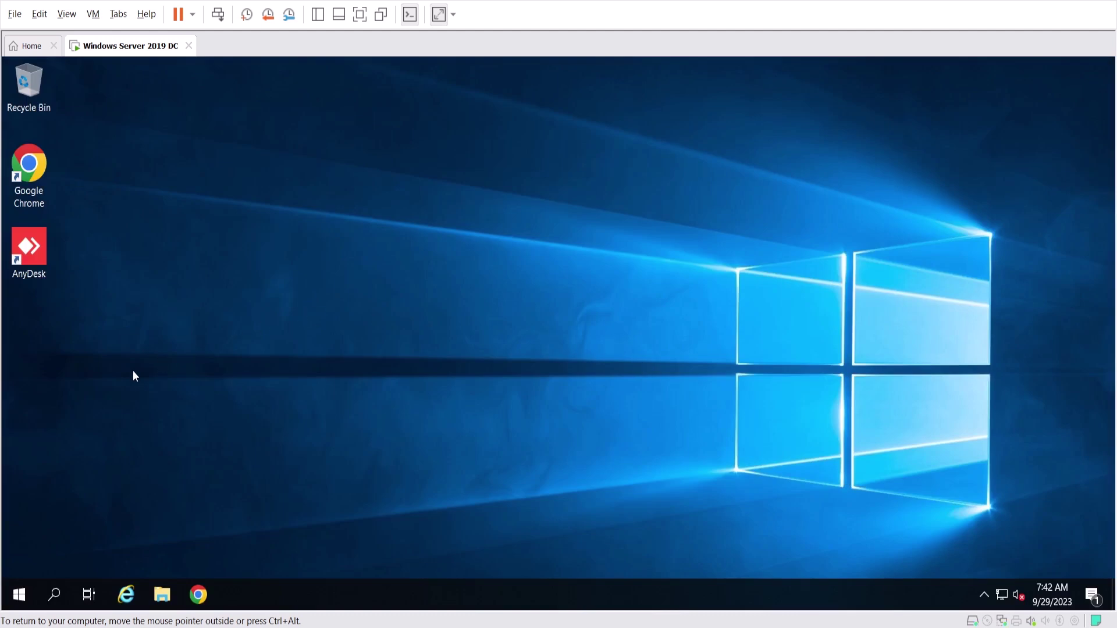
{"action": "left_click", "coordinate": [23, 589]}
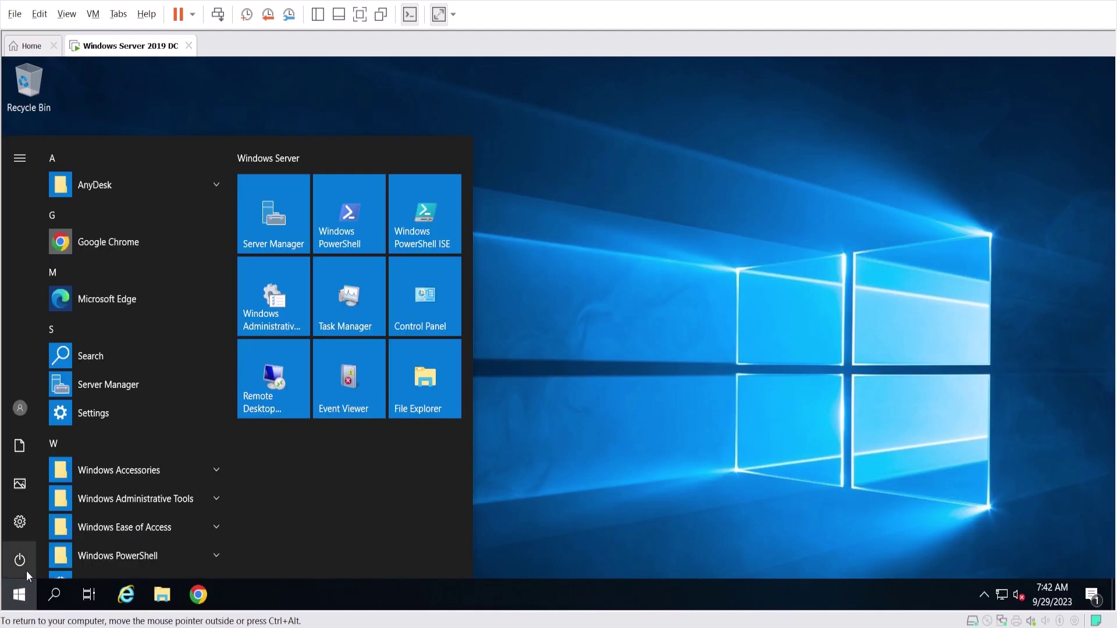
{"action": "left_click", "coordinate": [25, 526]}
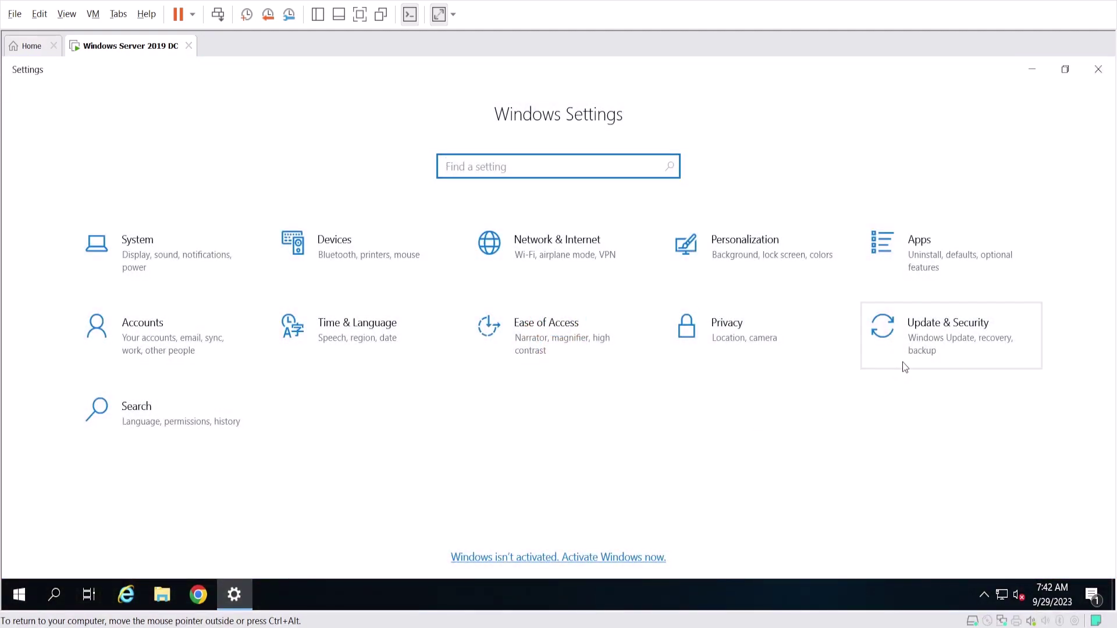
{"action": "left_click", "coordinate": [952, 334]}
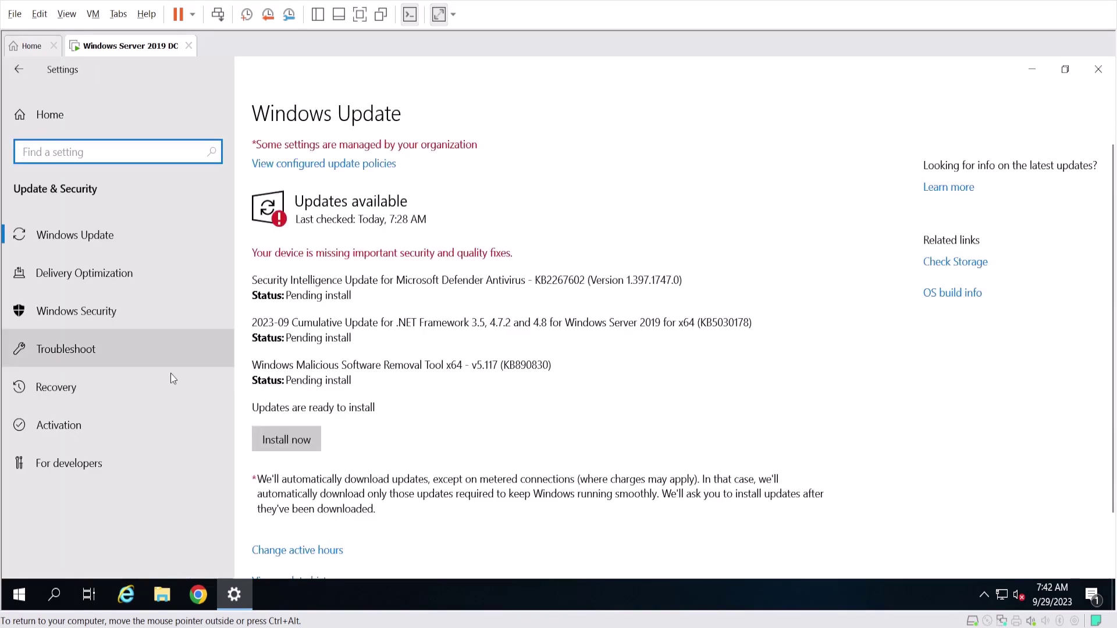
{"action": "left_click", "coordinate": [54, 425]}
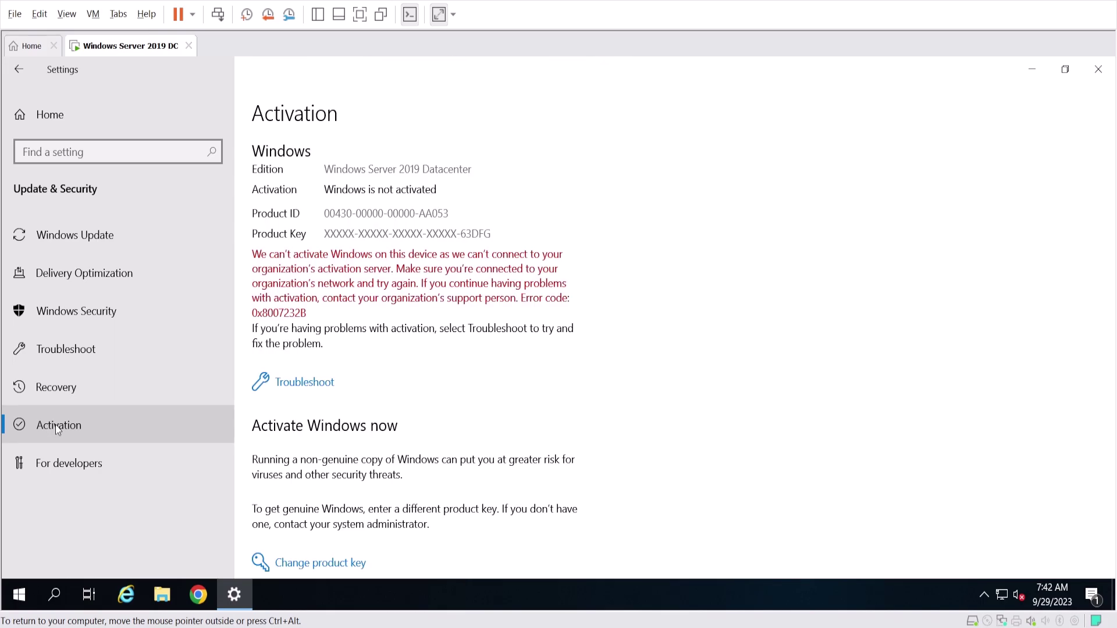
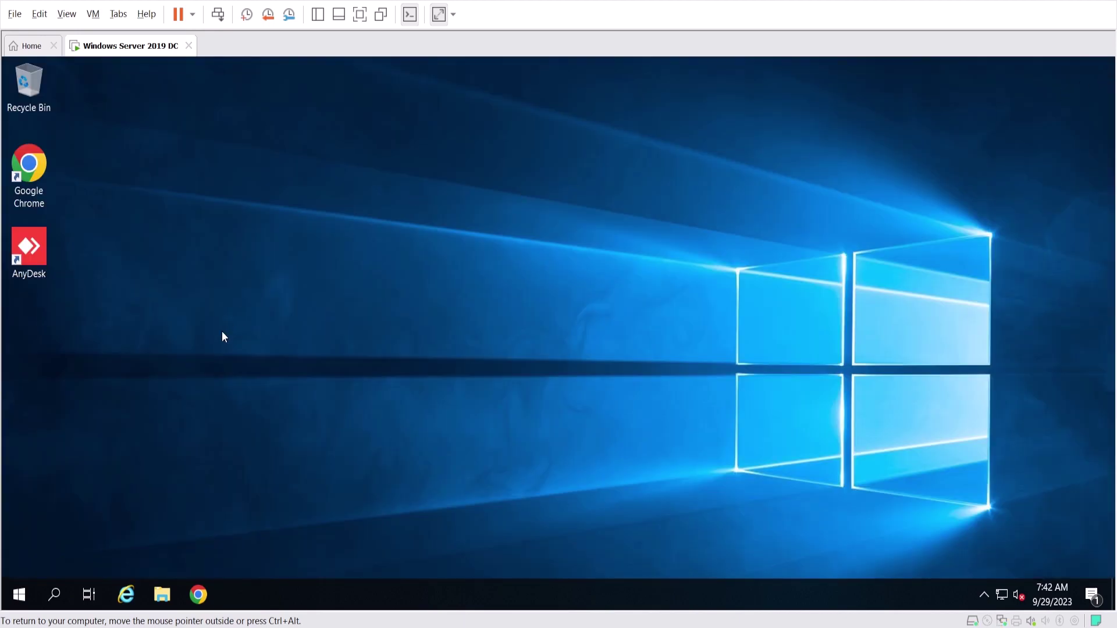
Step: Open File Explorer, go to Downloads and open the kmsauto folder
{"action": "left_click", "coordinate": [162, 594]}
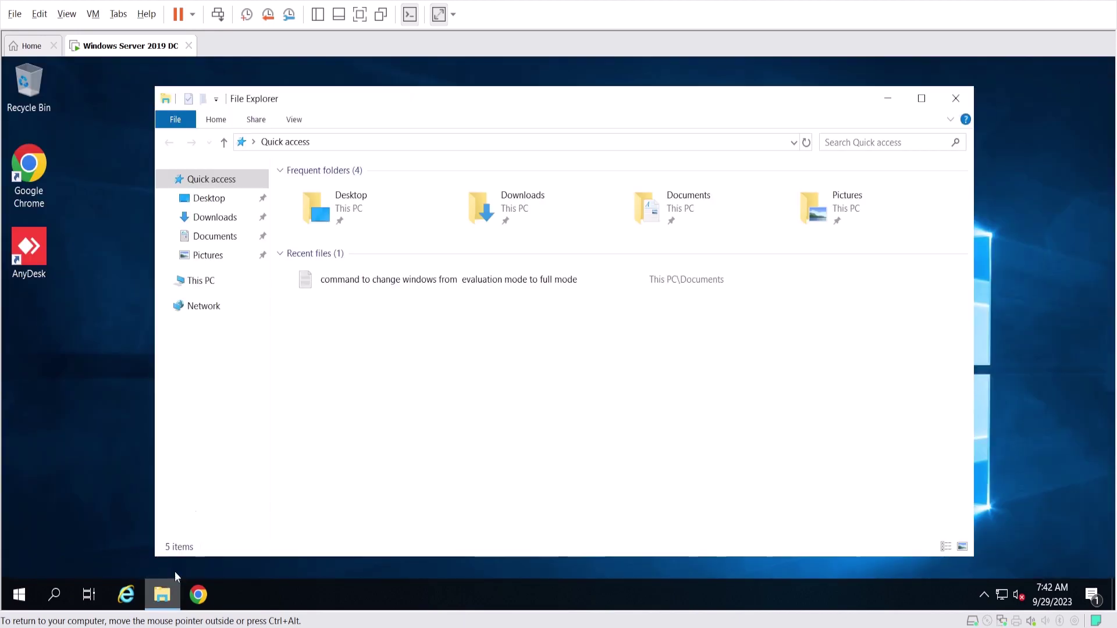
{"action": "left_click", "coordinate": [227, 223]}
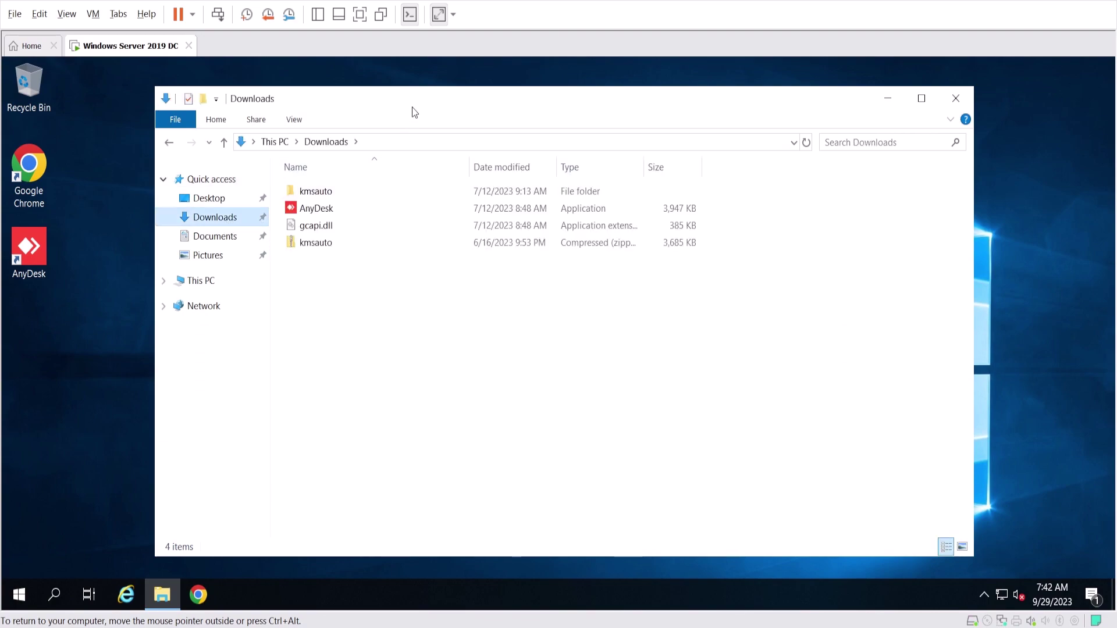
{"action": "left_click_drag", "start_coordinate": [412, 107], "coordinate": [373, 103]}
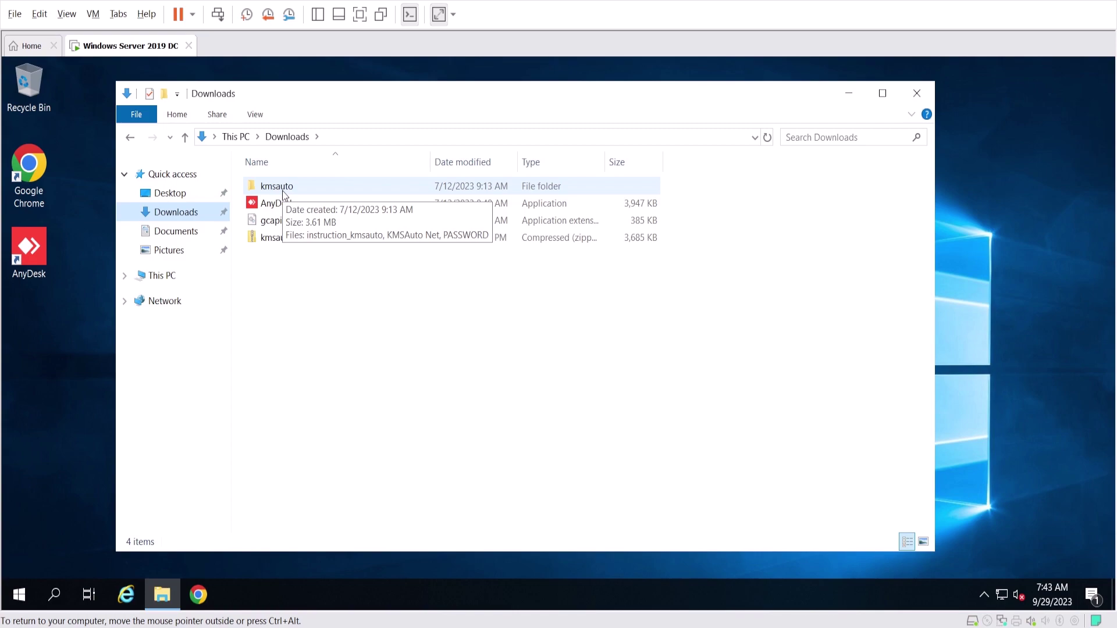
{"action": "double_click", "coordinate": [283, 187]}
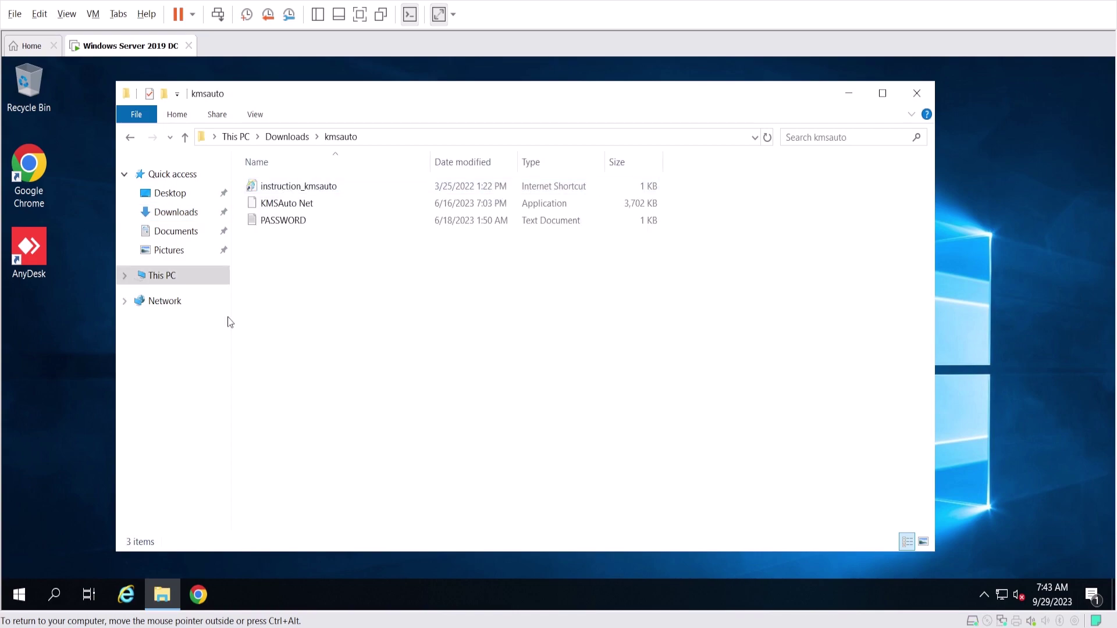
{"action": "double_click", "coordinate": [294, 224]}
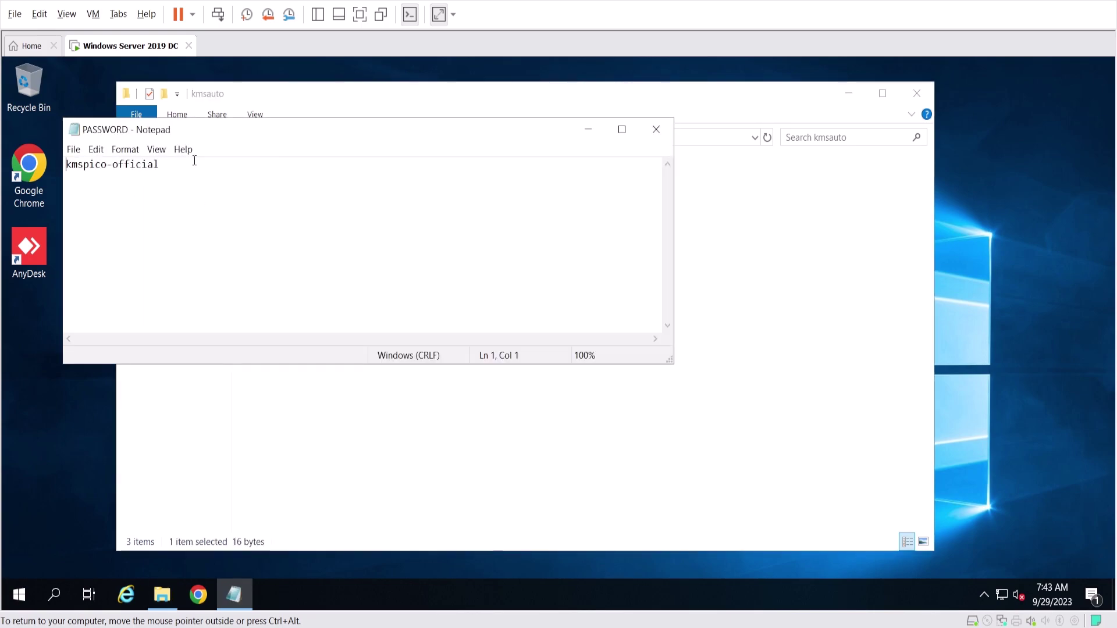
{"action": "left_click", "coordinate": [656, 129]}
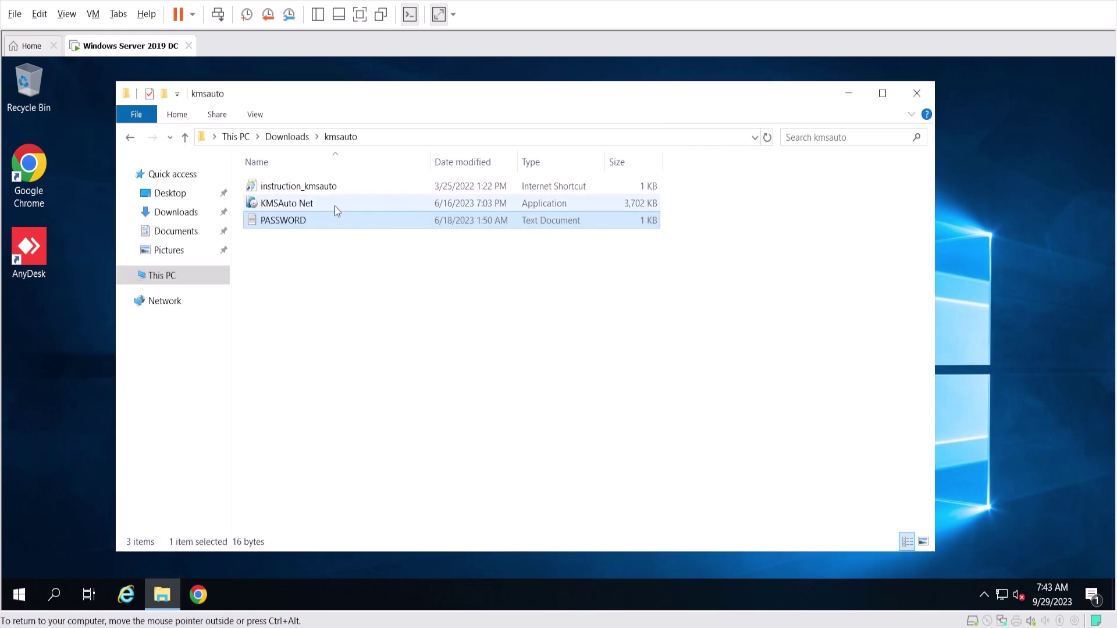
{"action": "double_click", "coordinate": [299, 223]}
{"action": "left_click_drag", "start_coordinate": [281, 131], "coordinate": [297, 178]}
{"action": "left_click", "coordinate": [175, 212]}
{"action": "left_click_drag", "start_coordinate": [175, 212], "coordinate": [32, 216]}
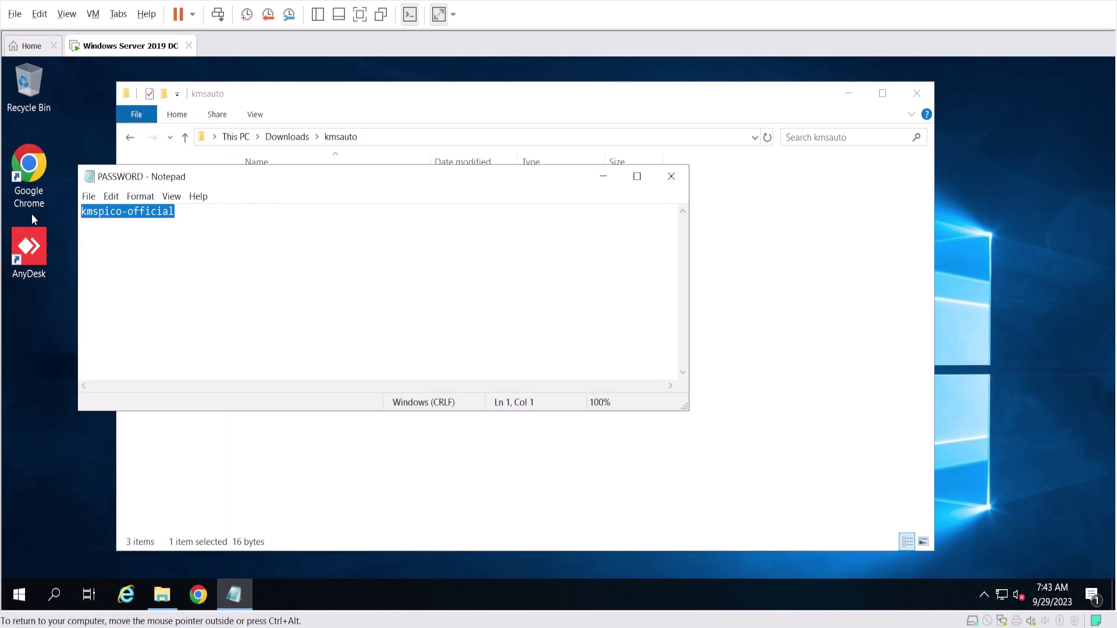
{"action": "left_click", "coordinate": [671, 177]}
{"action": "left_click", "coordinate": [298, 205]}
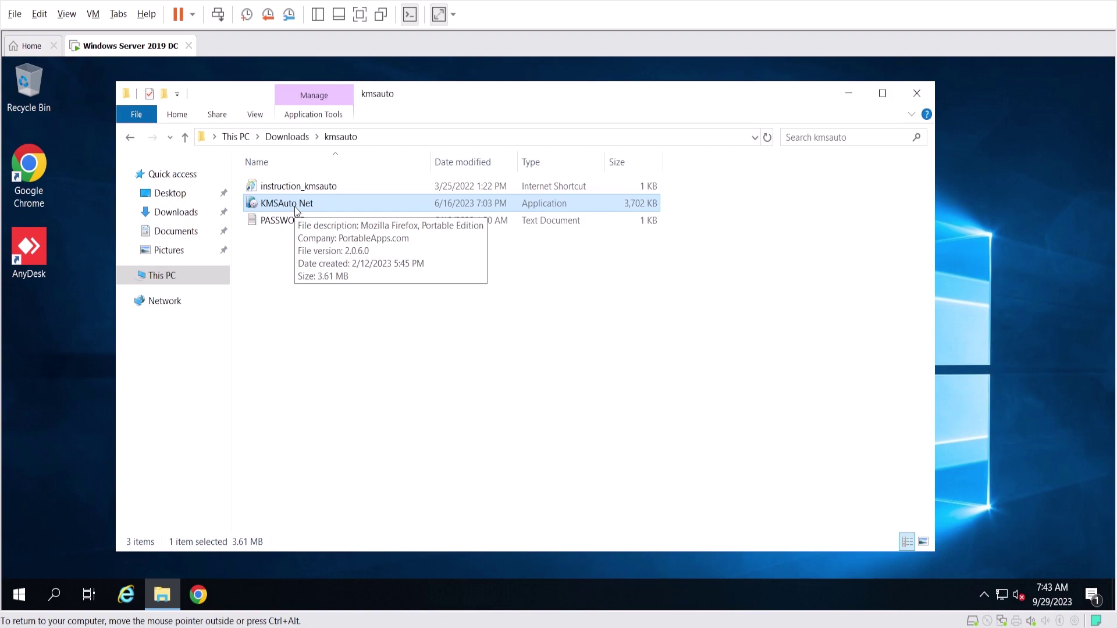
Step: Run KMSAuto Net as administrator with the pasted password, then dismiss the Script Host error
{"action": "right_click", "coordinate": [296, 208]}
{"action": "left_click", "coordinate": [352, 239]}
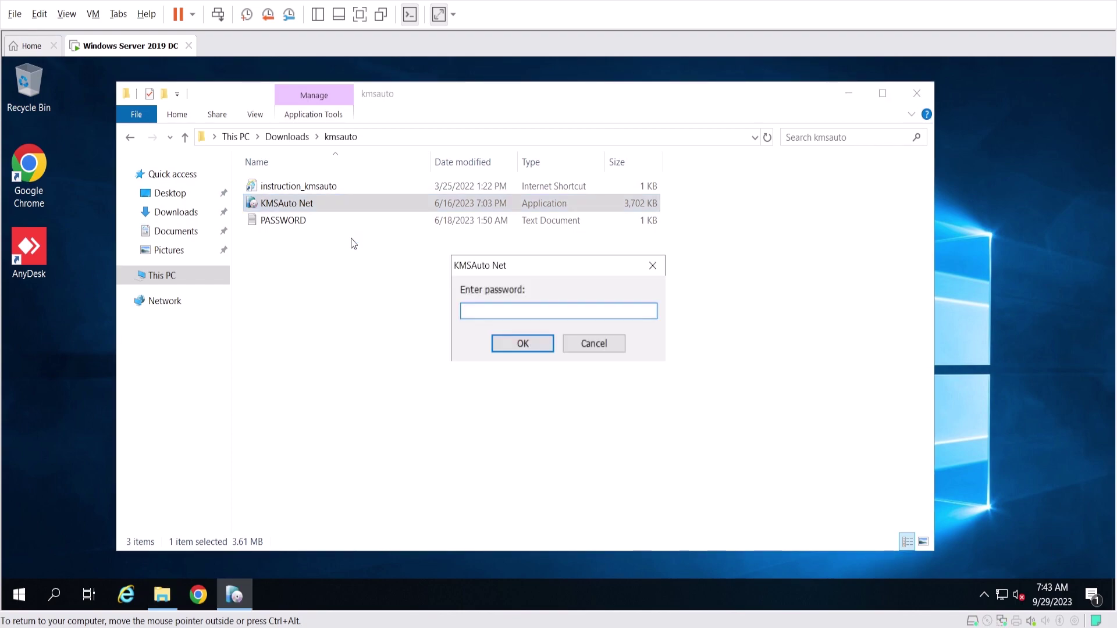
{"action": "key", "text": "ctrl+v"}
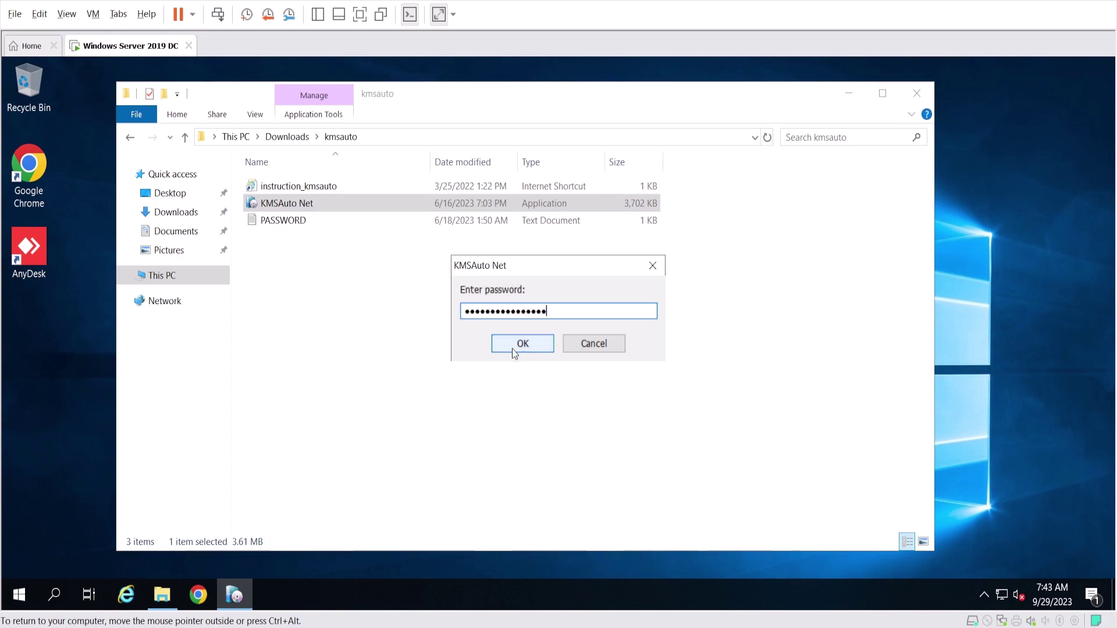
{"action": "left_click", "coordinate": [514, 347]}
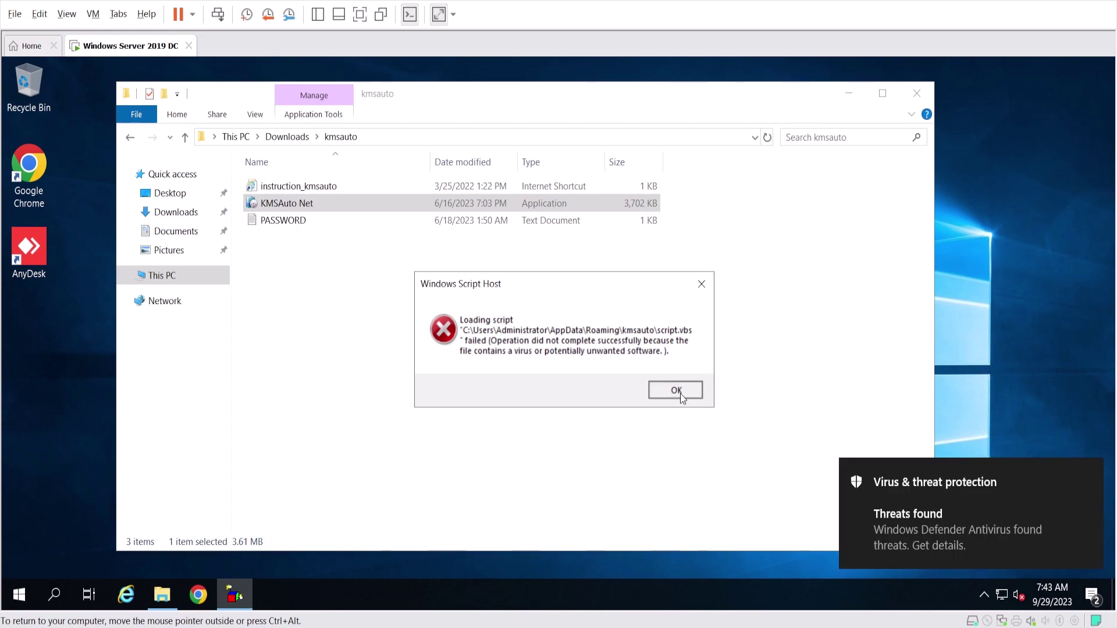
{"action": "left_click", "coordinate": [679, 394]}
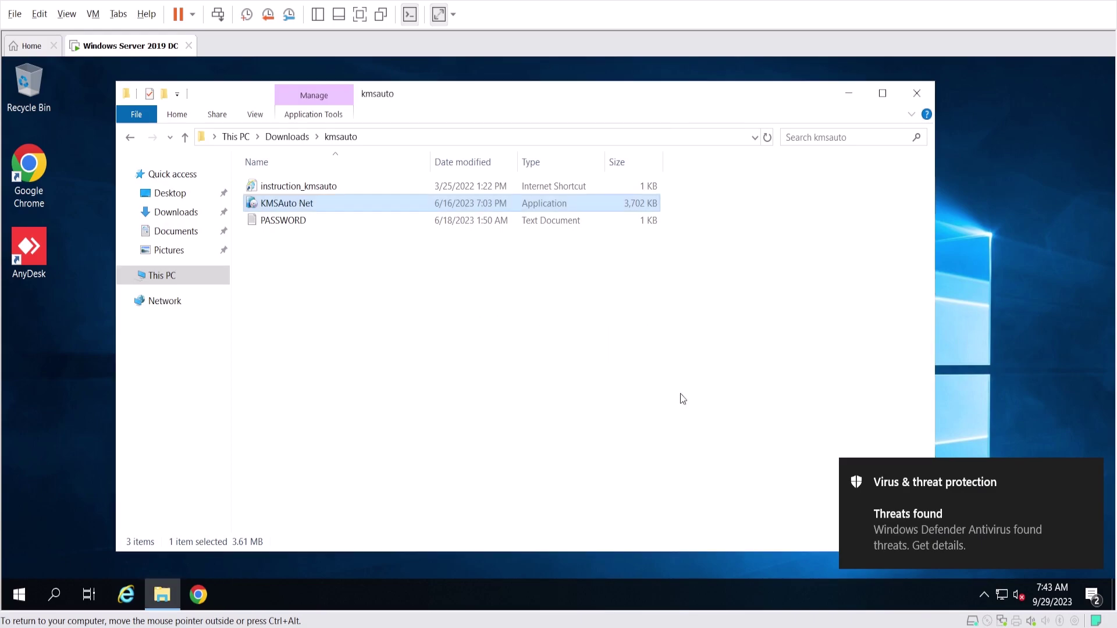
Step: Dismiss the threats notification and search 'defender' to reach Virus & threat protection
{"action": "left_click", "coordinate": [1090, 472]}
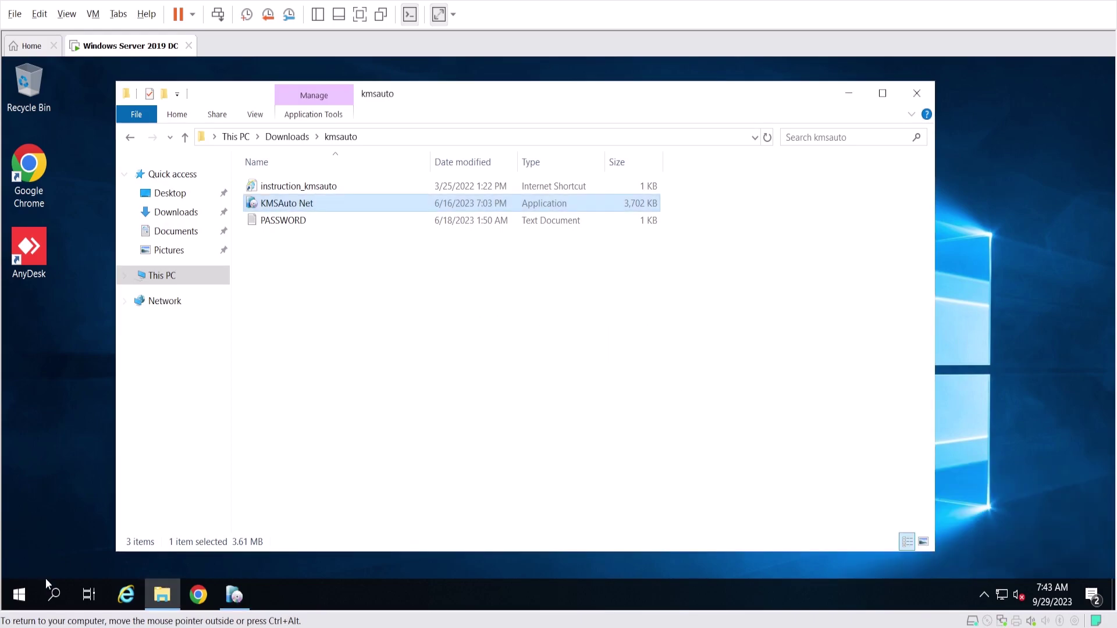
{"action": "left_click", "coordinate": [55, 604]}
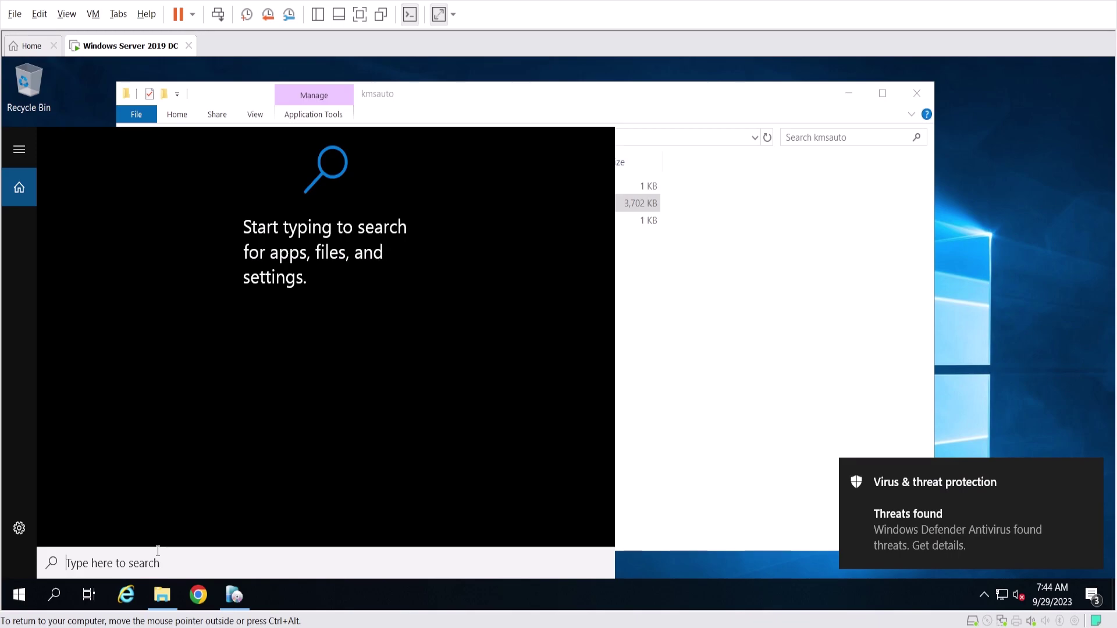
{"action": "type", "text": "defender"}
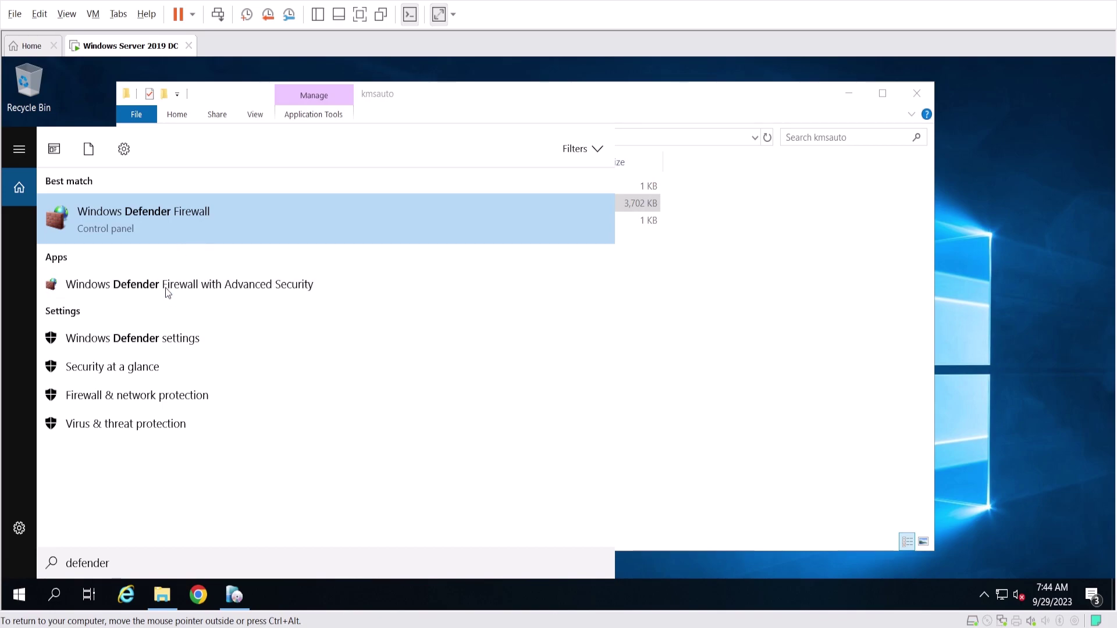
{"action": "left_click", "coordinate": [117, 432]}
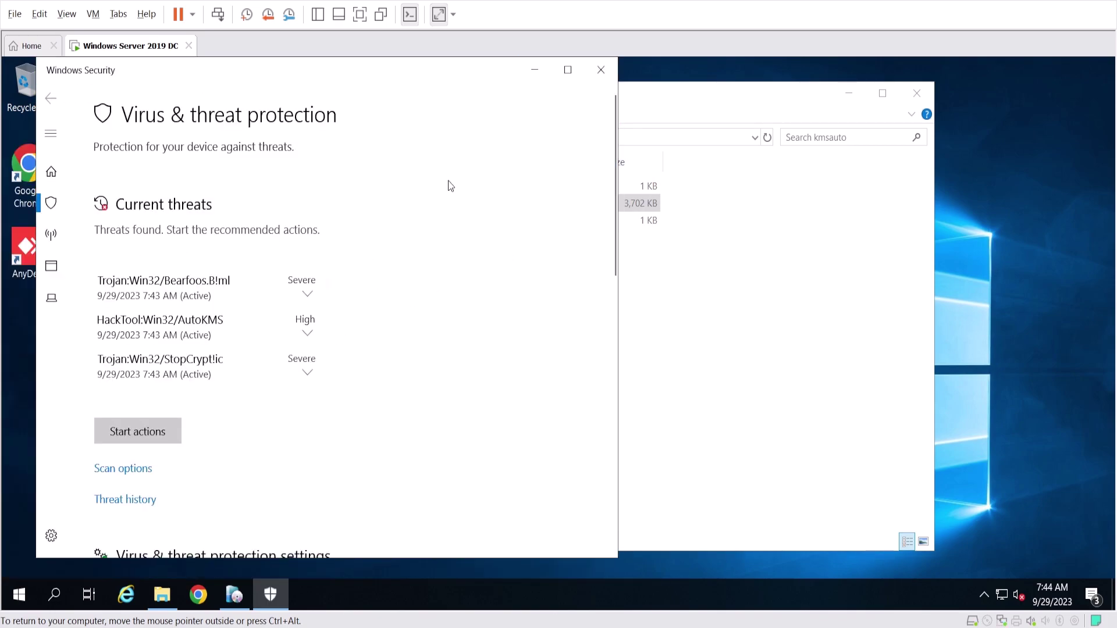
Step: Maximize Windows Security and open the Virus & threat protection settings
{"action": "left_click", "coordinate": [577, 73]}
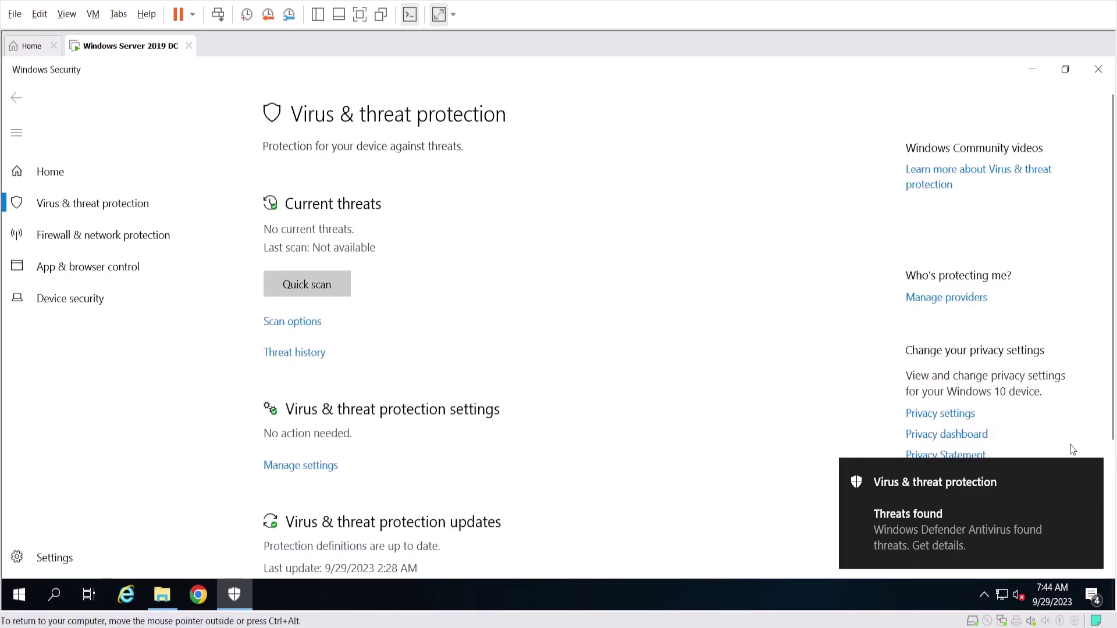
{"action": "left_click", "coordinate": [1089, 477]}
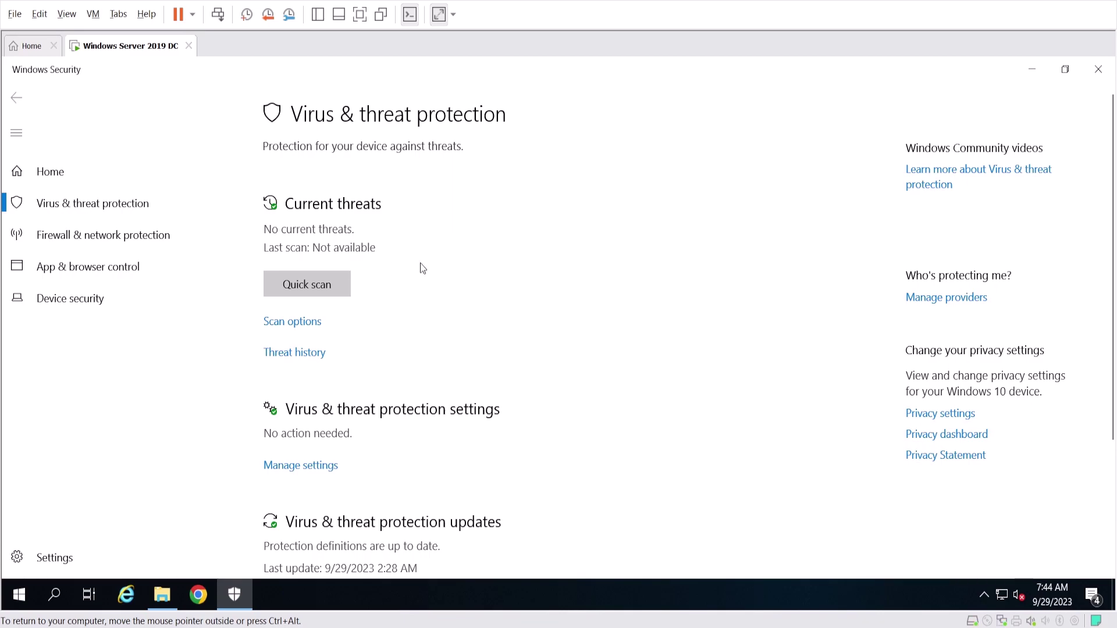
{"action": "left_click", "coordinate": [90, 209]}
{"action": "scroll", "coordinate": [375, 329], "scroll_direction": "down", "scroll_amount": 3}
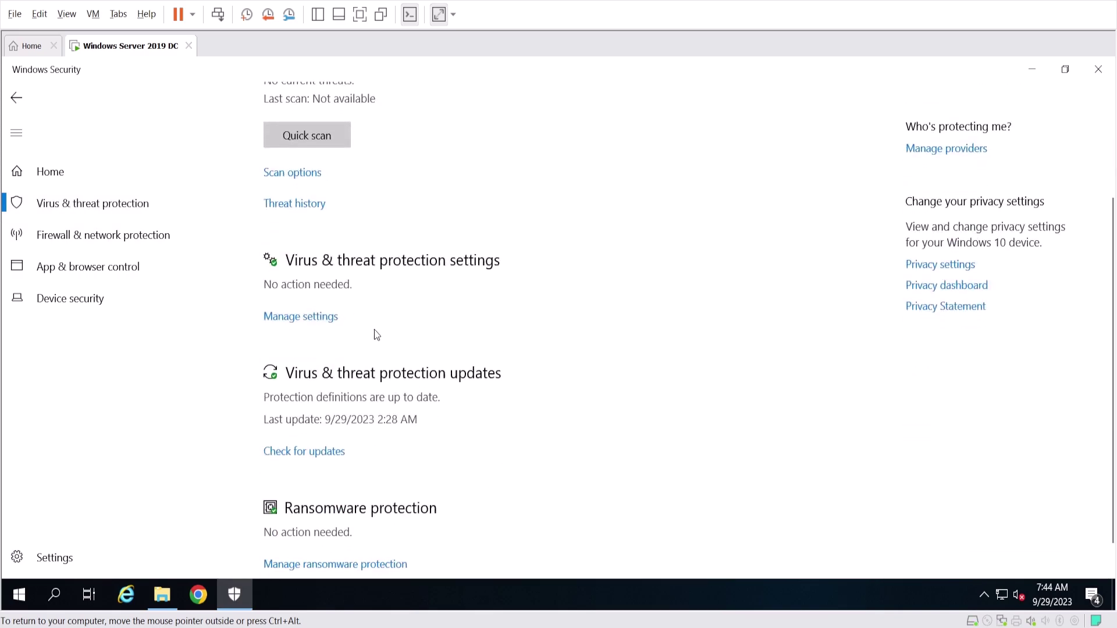
{"action": "left_click", "coordinate": [321, 317]}
Step: Turn off Real-time, Cloud-delivered and Automatic sample submission protection, then close Windows Security
{"action": "left_click", "coordinate": [284, 313]}
{"action": "left_click", "coordinate": [276, 500]}
{"action": "scroll", "coordinate": [388, 482], "scroll_direction": "down", "scroll_amount": 5}
{"action": "left_click", "coordinate": [283, 427]}
{"action": "left_click", "coordinate": [281, 425]}
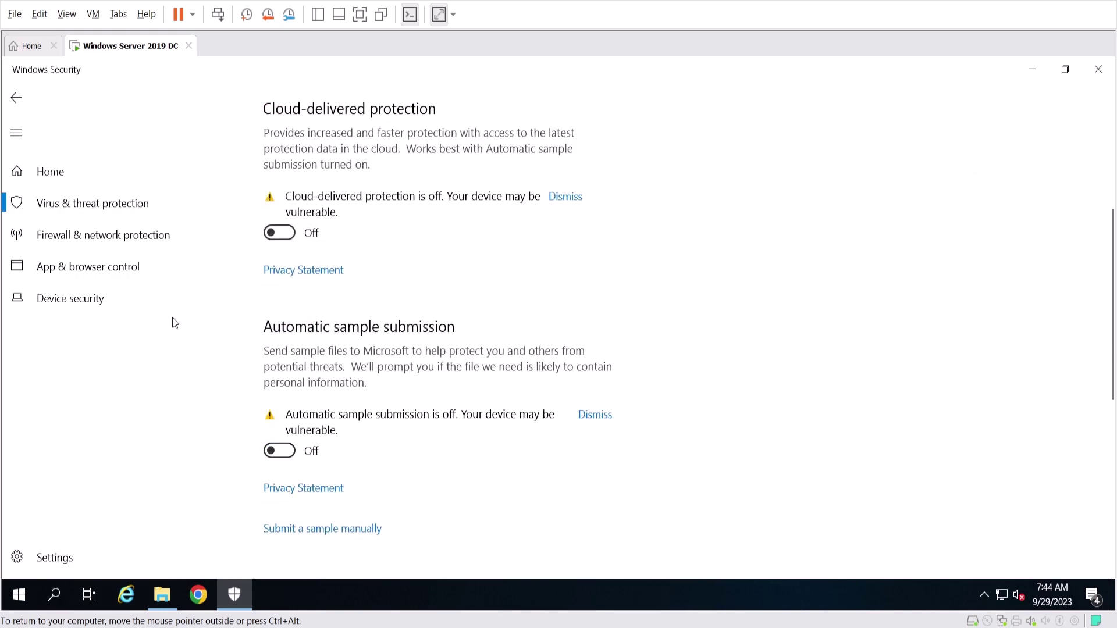
{"action": "left_click", "coordinate": [55, 207]}
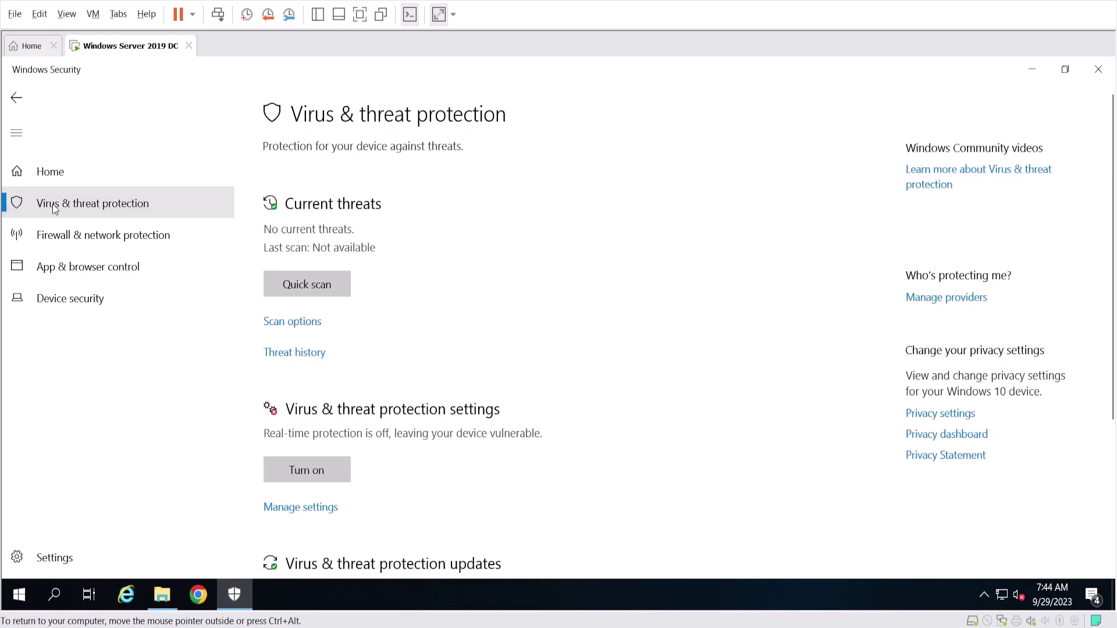
{"action": "left_click", "coordinate": [60, 173]}
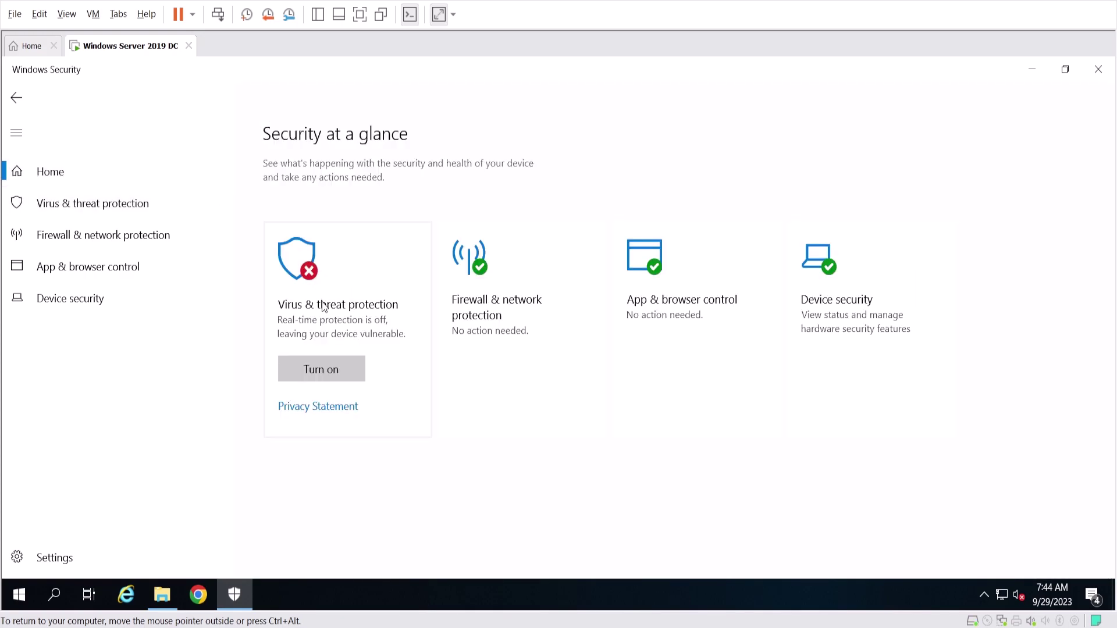
{"action": "left_click", "coordinate": [1099, 69]}
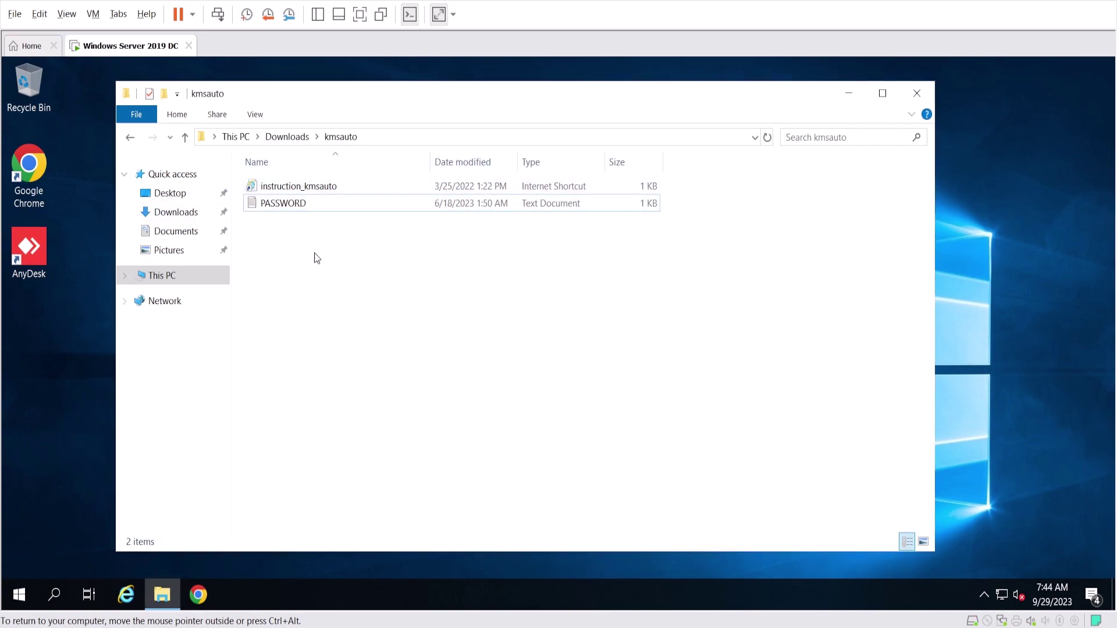
Step: Re-extract the kmsauto zip into Downloads\kmsauto, replacing the existing files
{"action": "left_click", "coordinate": [304, 207]}
{"action": "left_click", "coordinate": [136, 138]}
{"action": "left_click", "coordinate": [275, 240]}
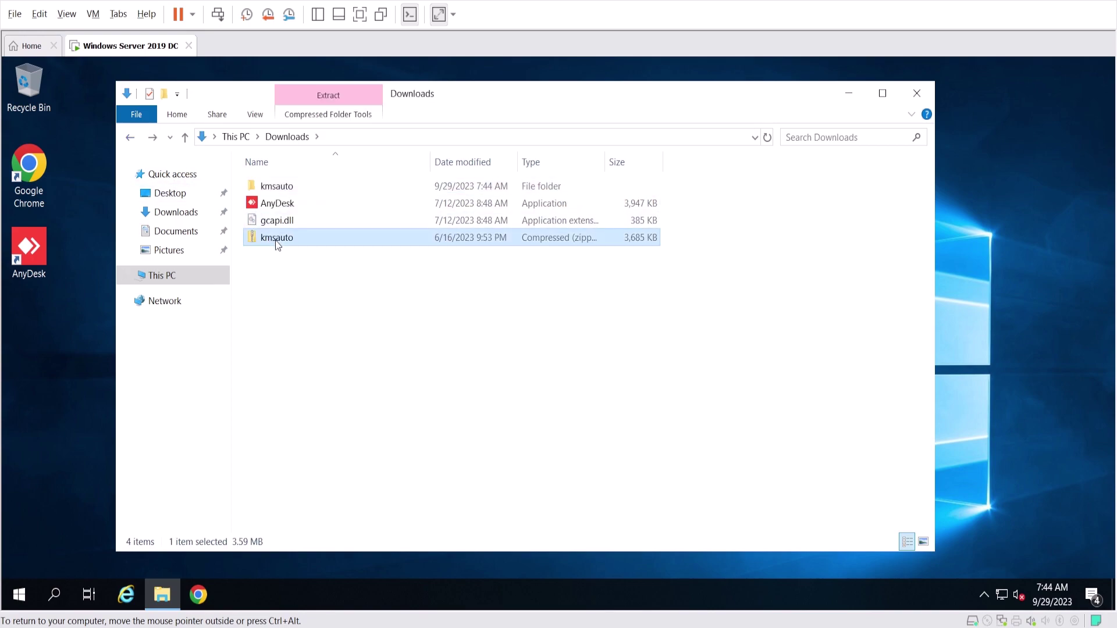
{"action": "right_click", "coordinate": [276, 241]}
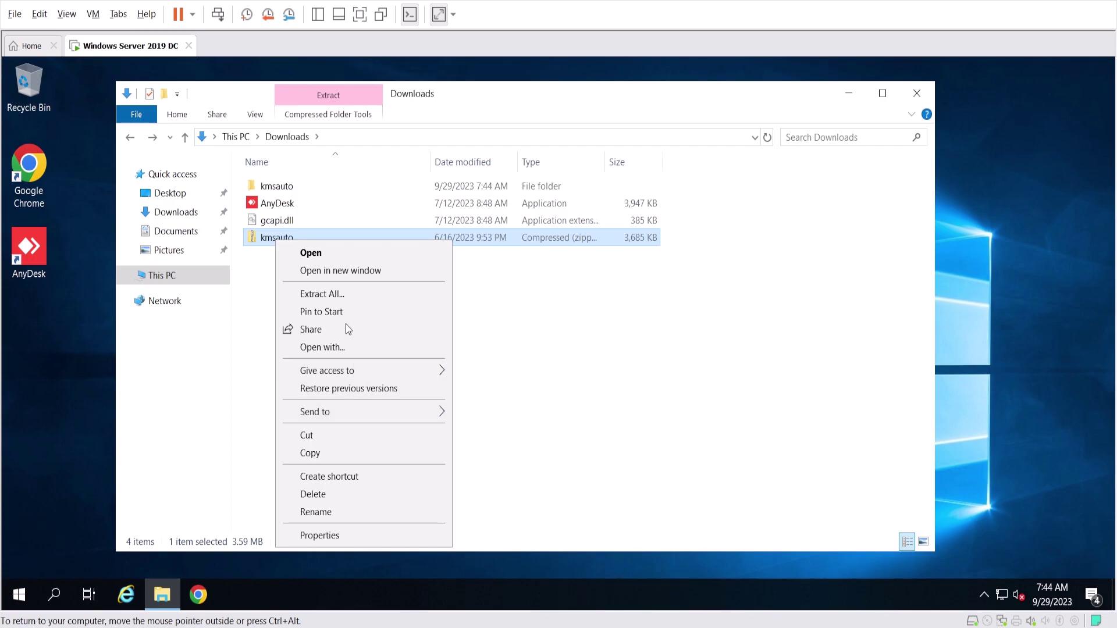
{"action": "left_click", "coordinate": [340, 295]}
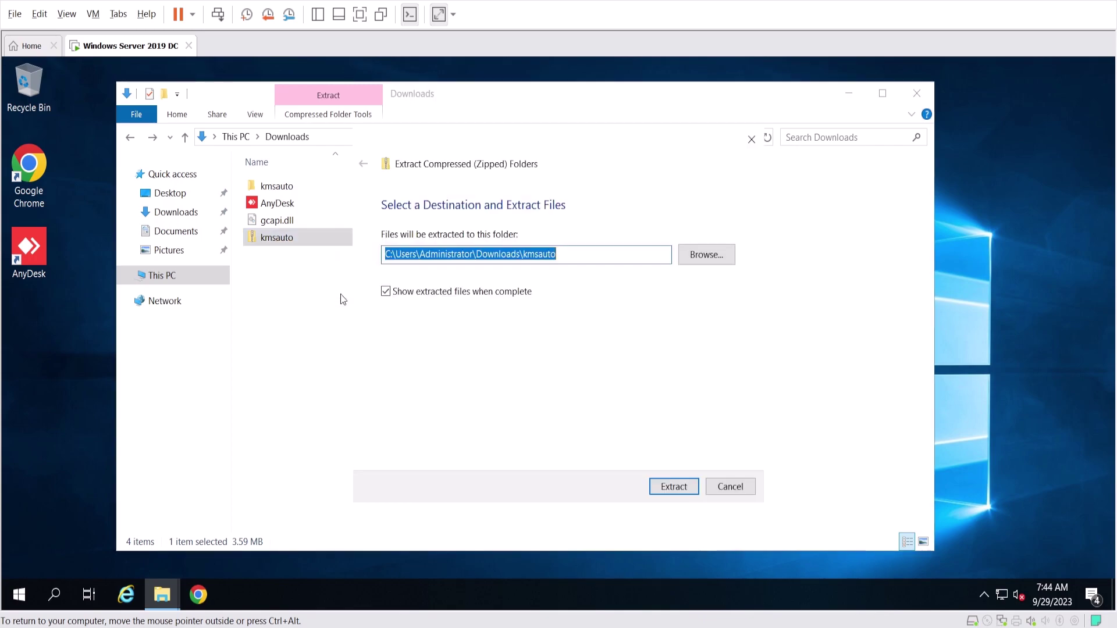
{"action": "left_click", "coordinate": [673, 481]}
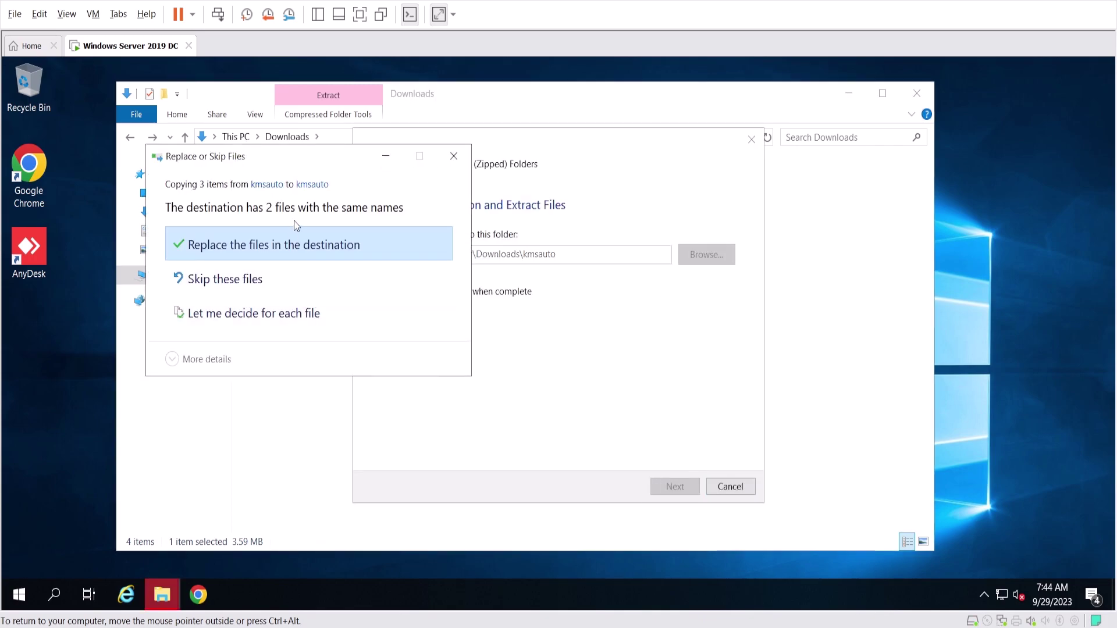
{"action": "left_click", "coordinate": [291, 243]}
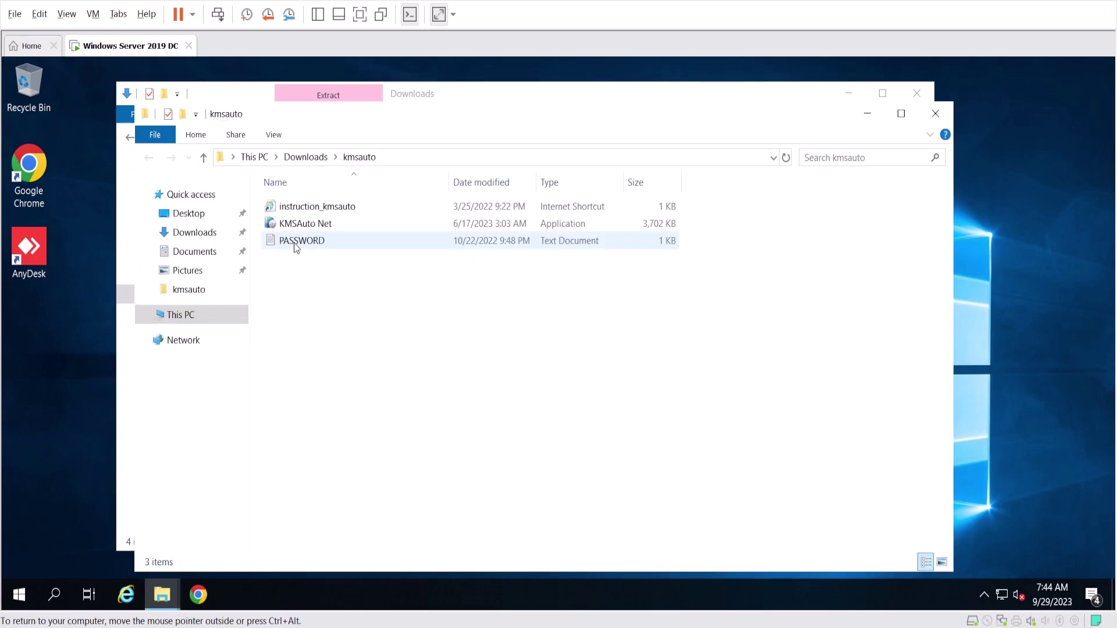
Step: Launch KMSAuto Net as administrator with the pasted password and close both Explorer windows
{"action": "left_click", "coordinate": [324, 226]}
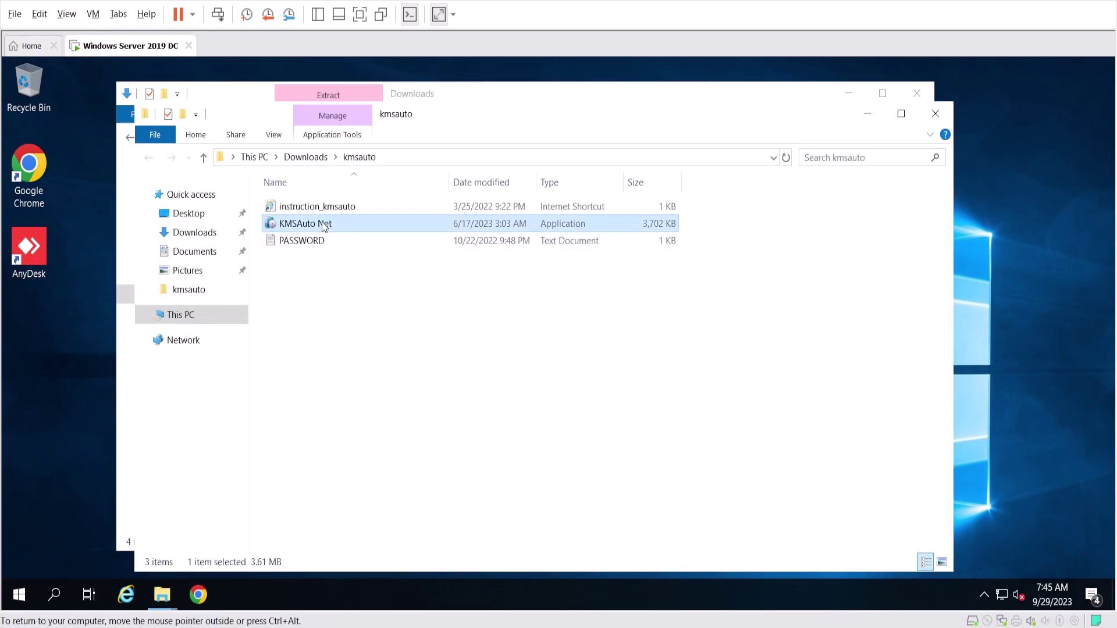
{"action": "right_click", "coordinate": [324, 225]}
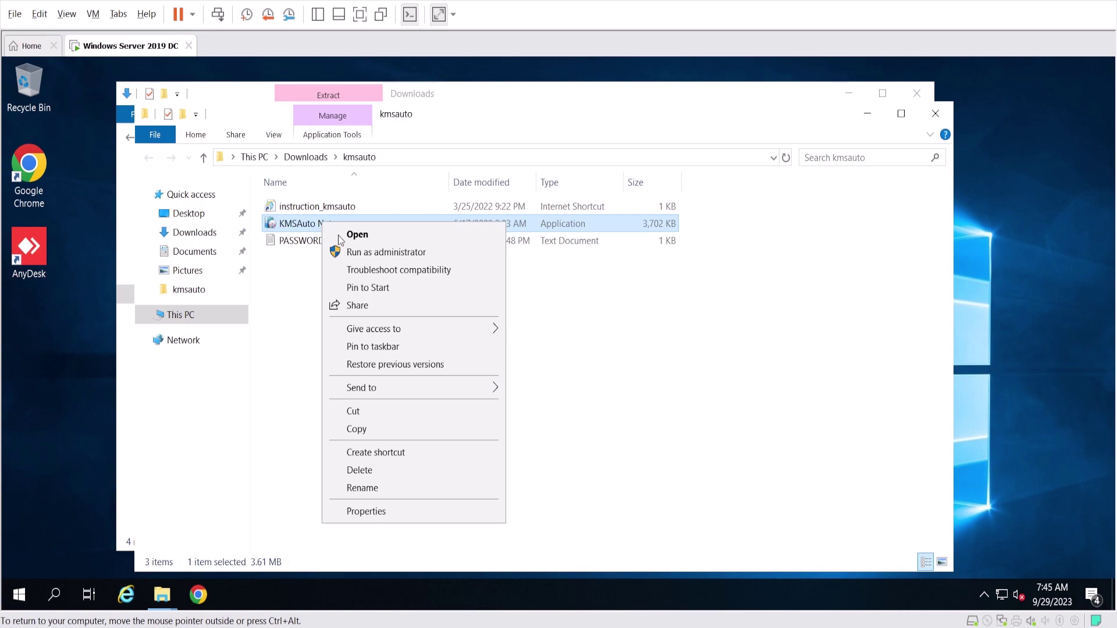
{"action": "left_click", "coordinate": [356, 256]}
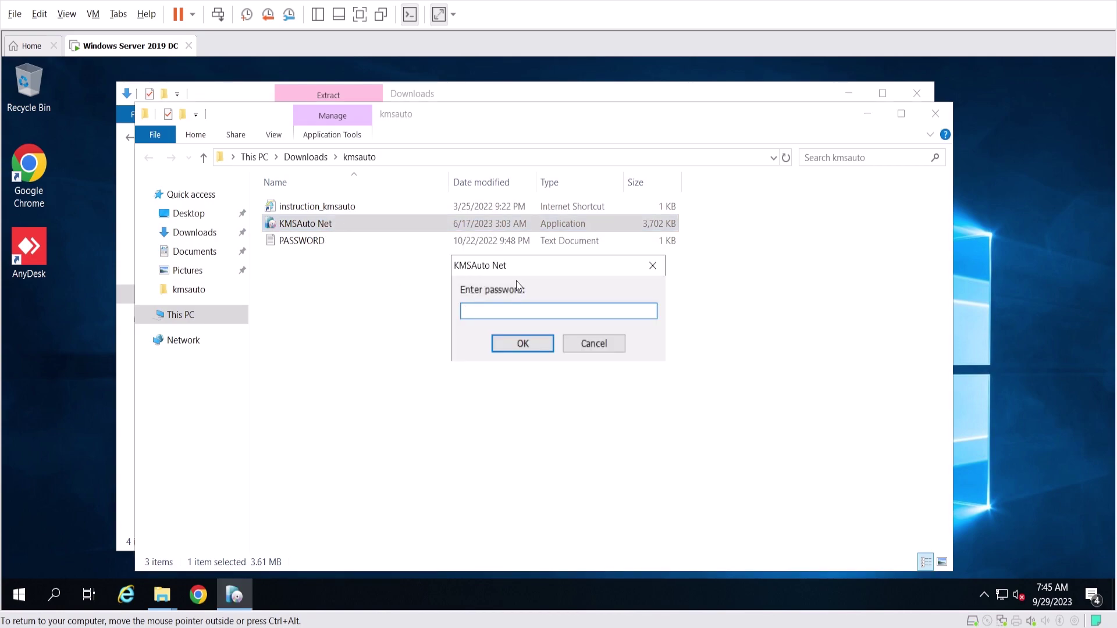
{"action": "key", "text": "ctrl+v"}
{"action": "left_click", "coordinate": [518, 343]}
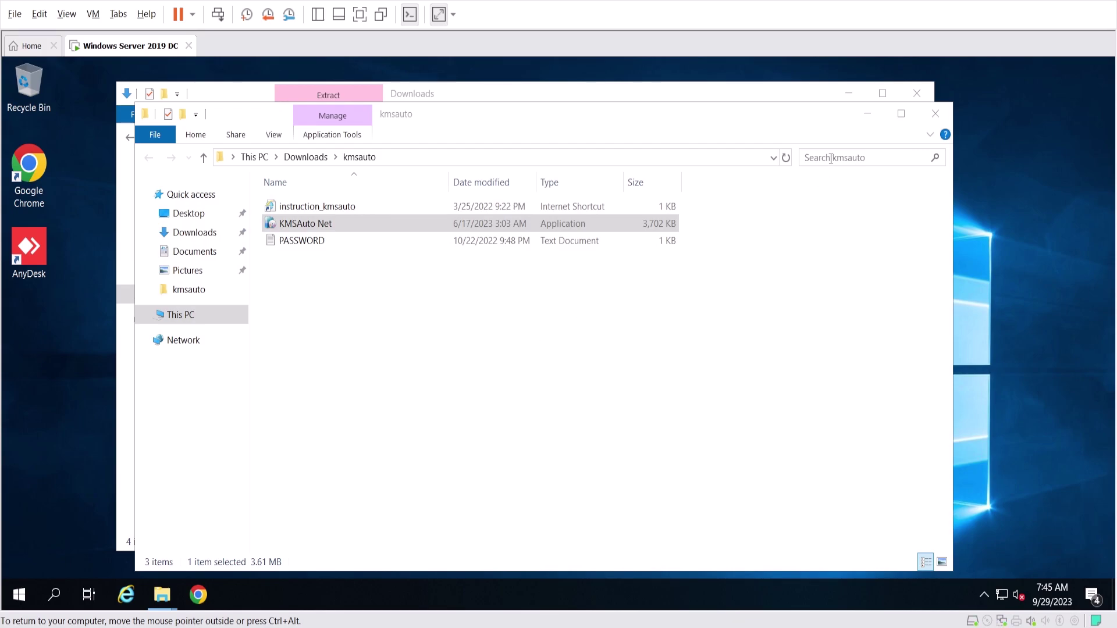
{"action": "left_click", "coordinate": [915, 93]}
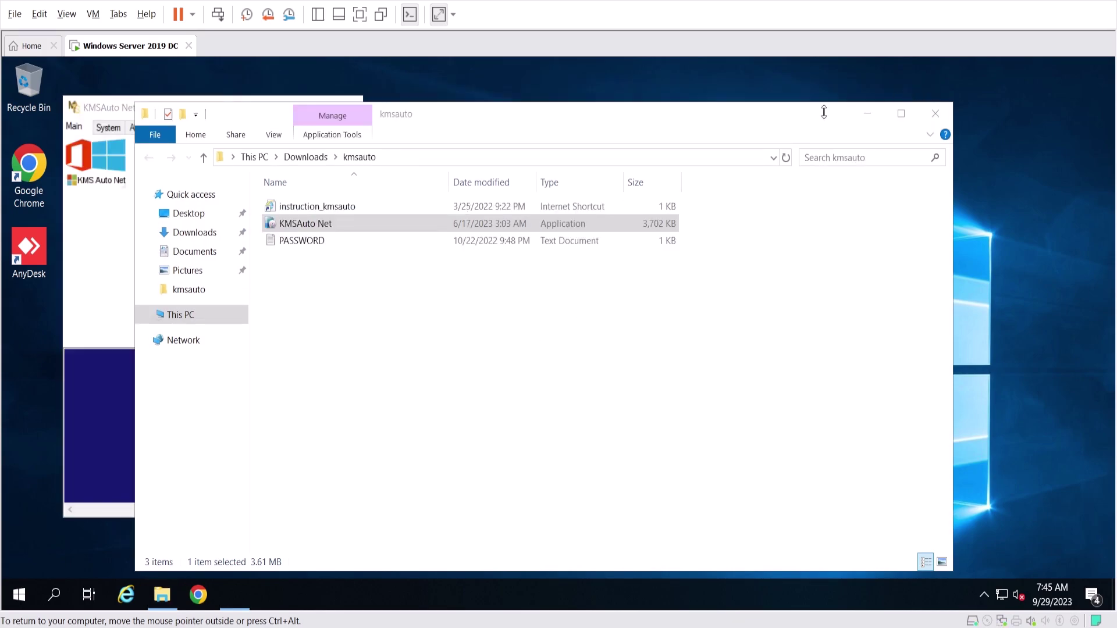
{"action": "left_click", "coordinate": [948, 116]}
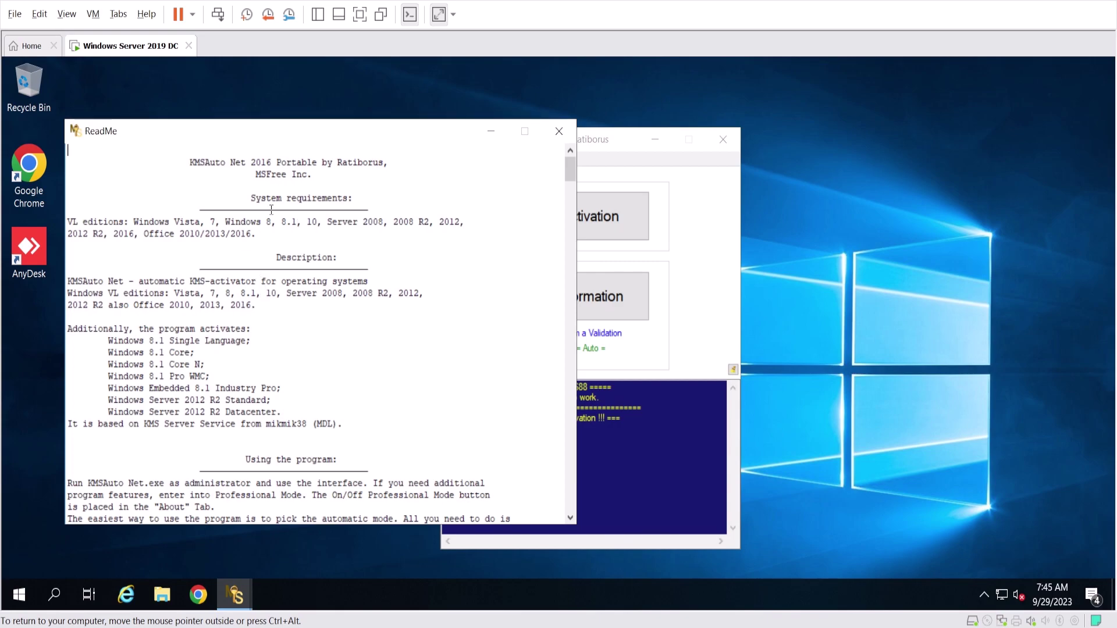
Step: Close the ReadMe and run Activate Windows from KMSAuto Net's Activation options
{"action": "left_click", "coordinate": [559, 131]}
{"action": "left_click_drag", "start_coordinate": [591, 142], "coordinate": [418, 105]}
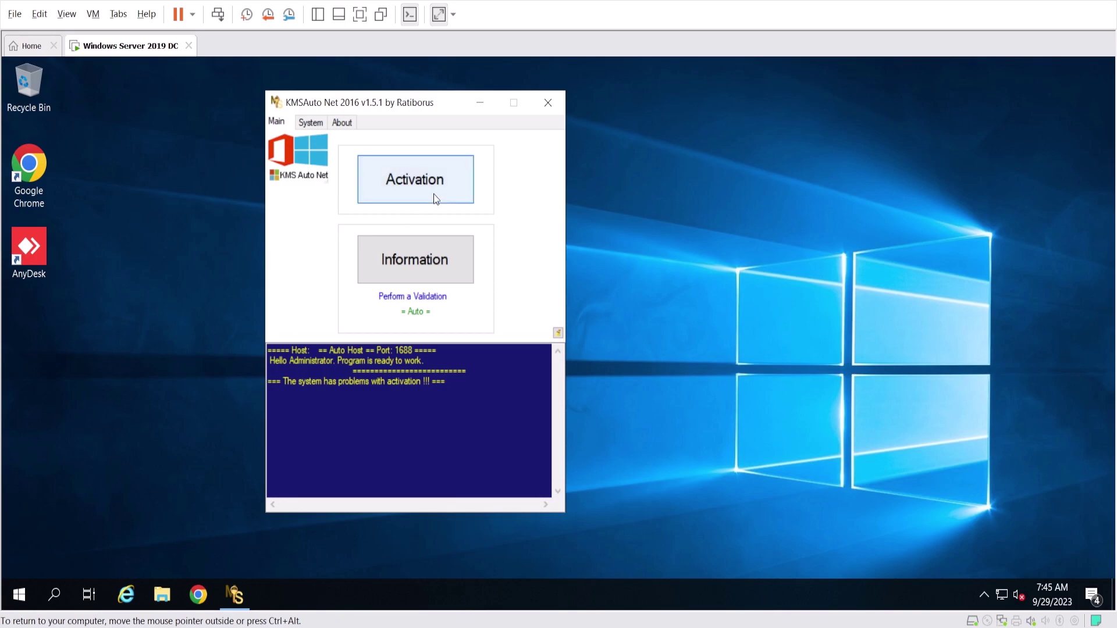
{"action": "left_click", "coordinate": [408, 187]}
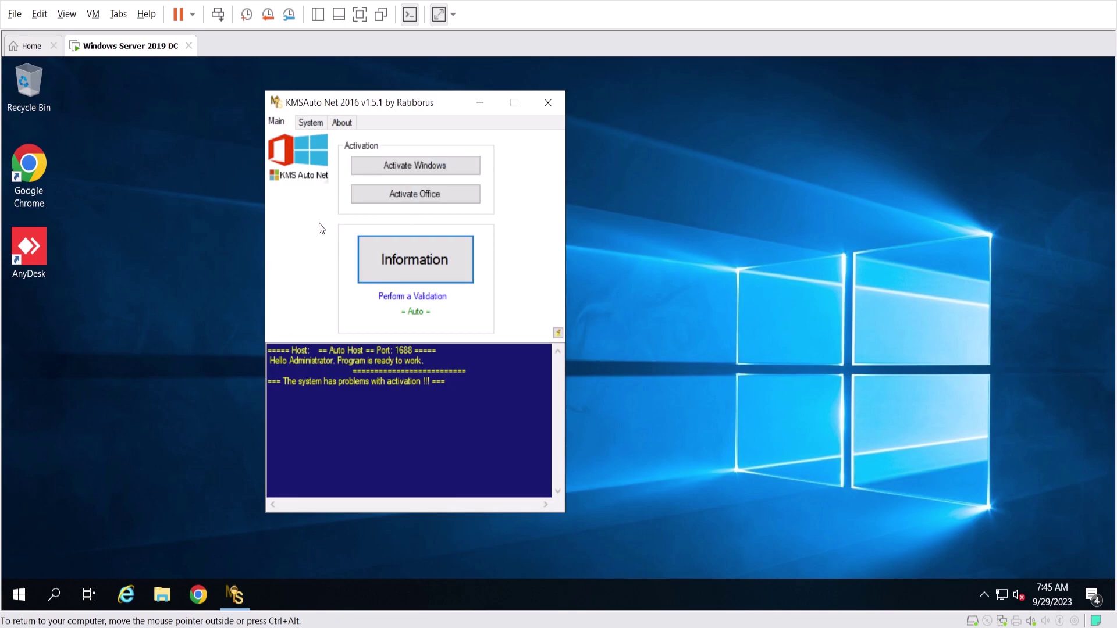
{"action": "left_click", "coordinate": [427, 167]}
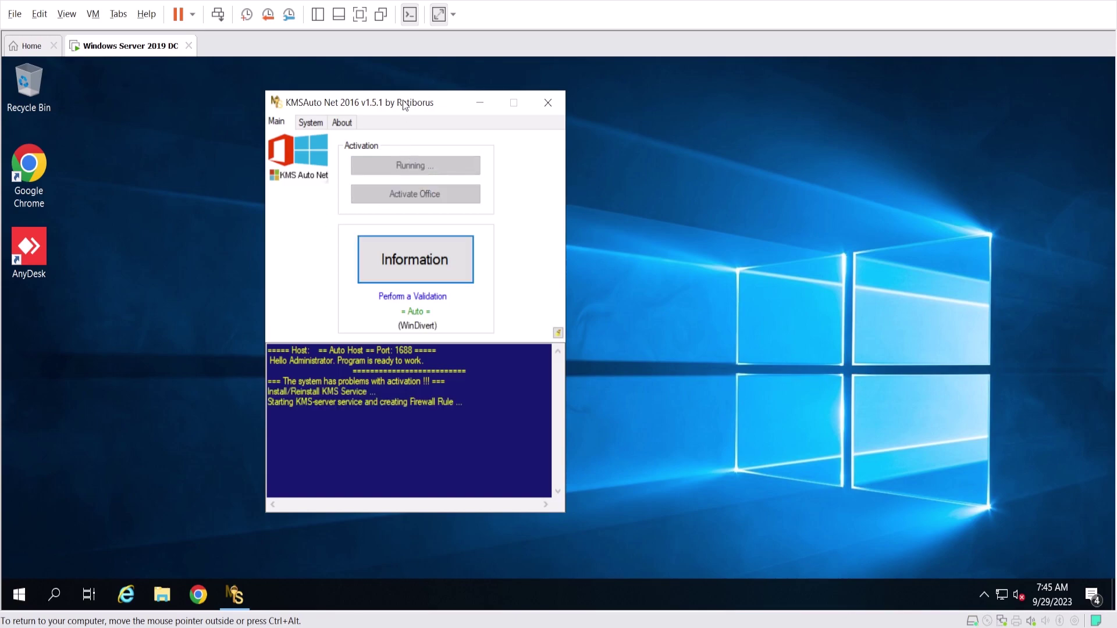
{"action": "left_click_drag", "start_coordinate": [404, 103], "coordinate": [390, 100]}
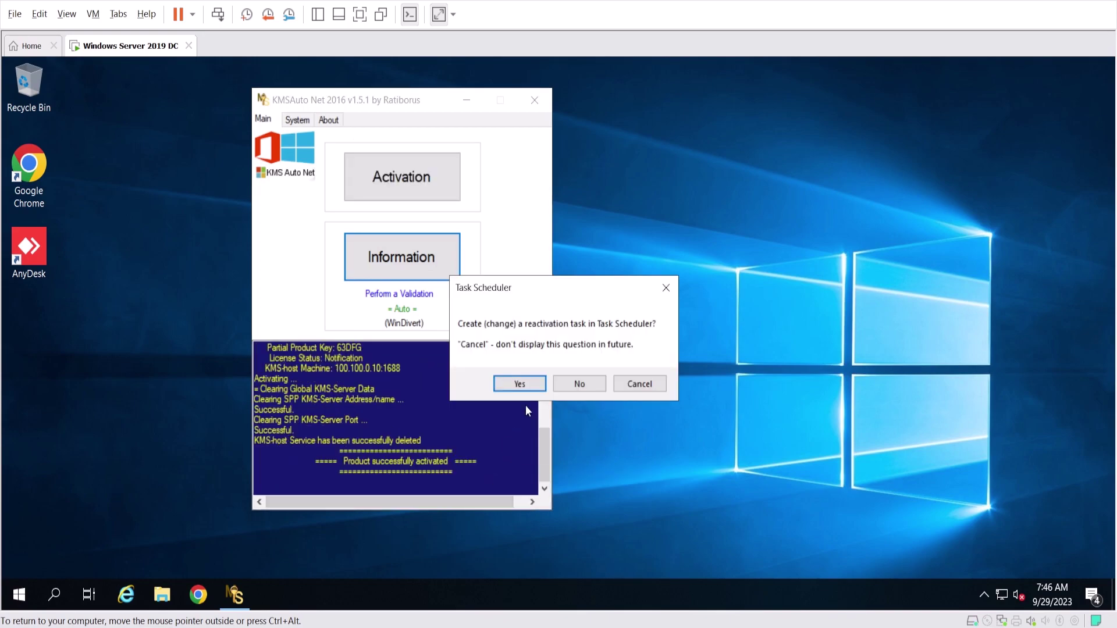
Step: Accept creating the 10-day Windows reactivation task, then close KMSAuto Net
{"action": "left_click_drag", "start_coordinate": [847, 289], "coordinate": [864, 203]}
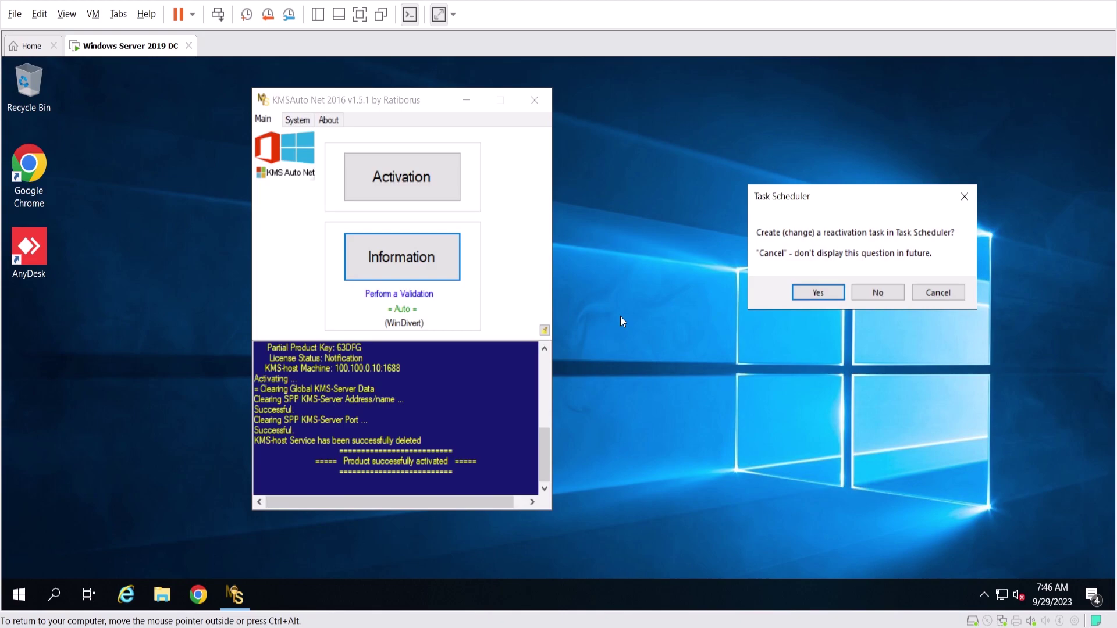
{"action": "left_click", "coordinate": [364, 107]}
{"action": "left_click_drag", "start_coordinate": [849, 201], "coordinate": [748, 201]}
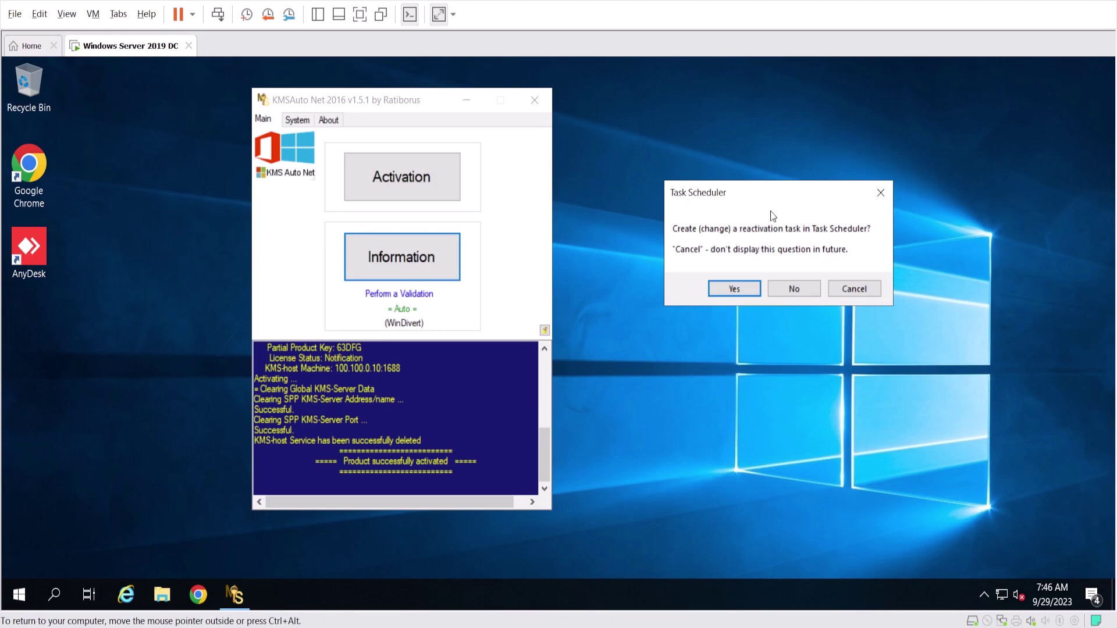
{"action": "left_click_drag", "start_coordinate": [752, 190], "coordinate": [733, 194]}
{"action": "left_click", "coordinate": [711, 292]}
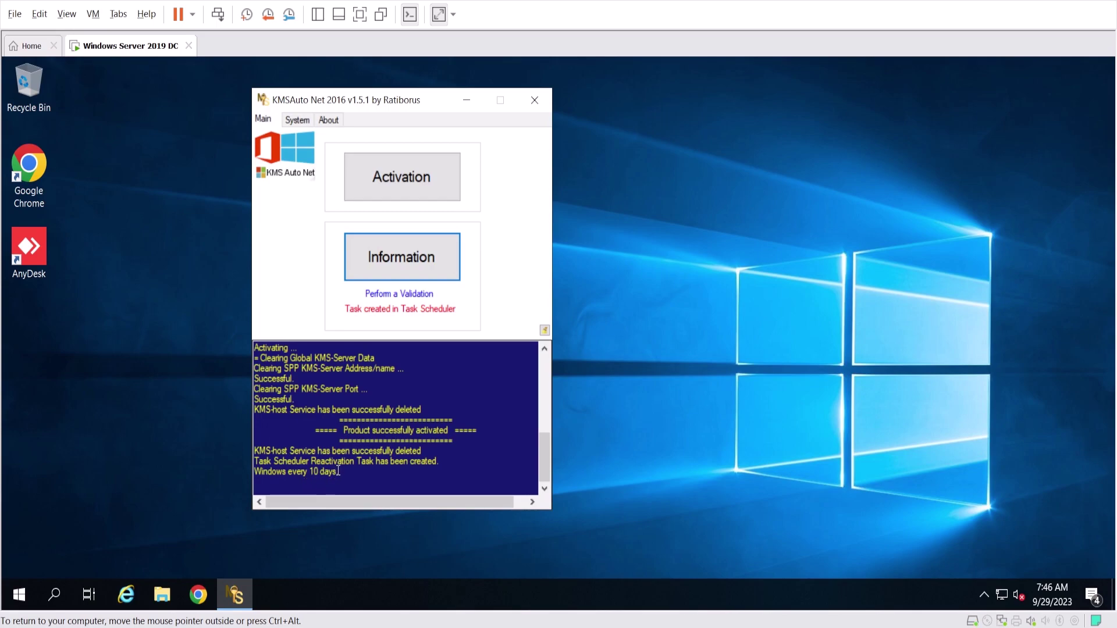
{"action": "left_click", "coordinate": [535, 100]}
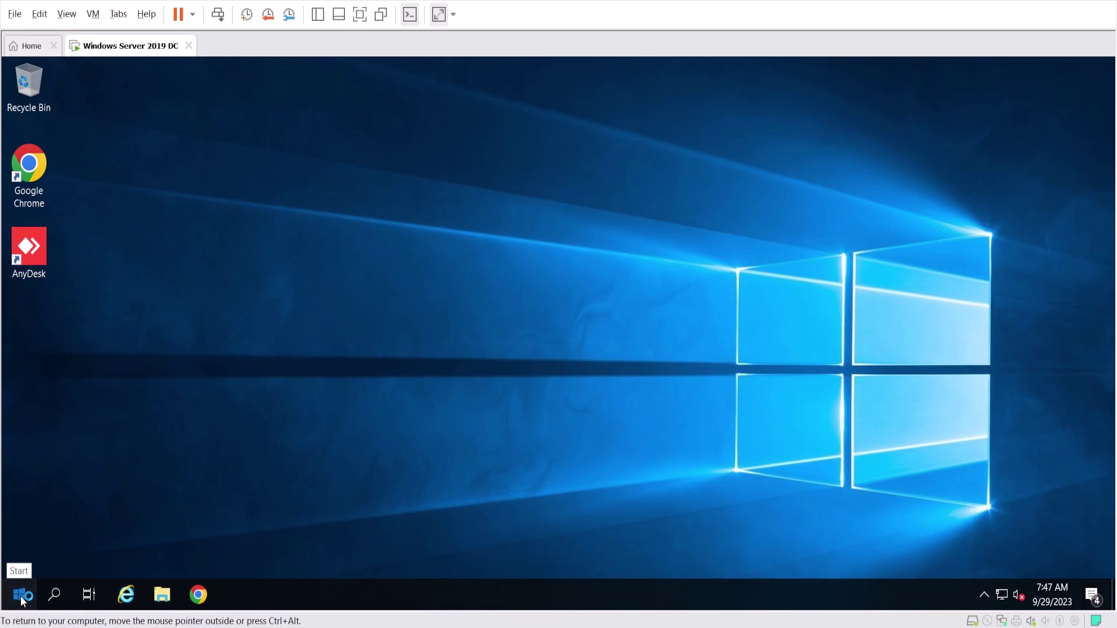
Step: Open Settings > Update & Security > Activation to confirm Windows Server 2019 Datacenter is activated
{"action": "left_click", "coordinate": [26, 595]}
{"action": "left_click", "coordinate": [29, 520]}
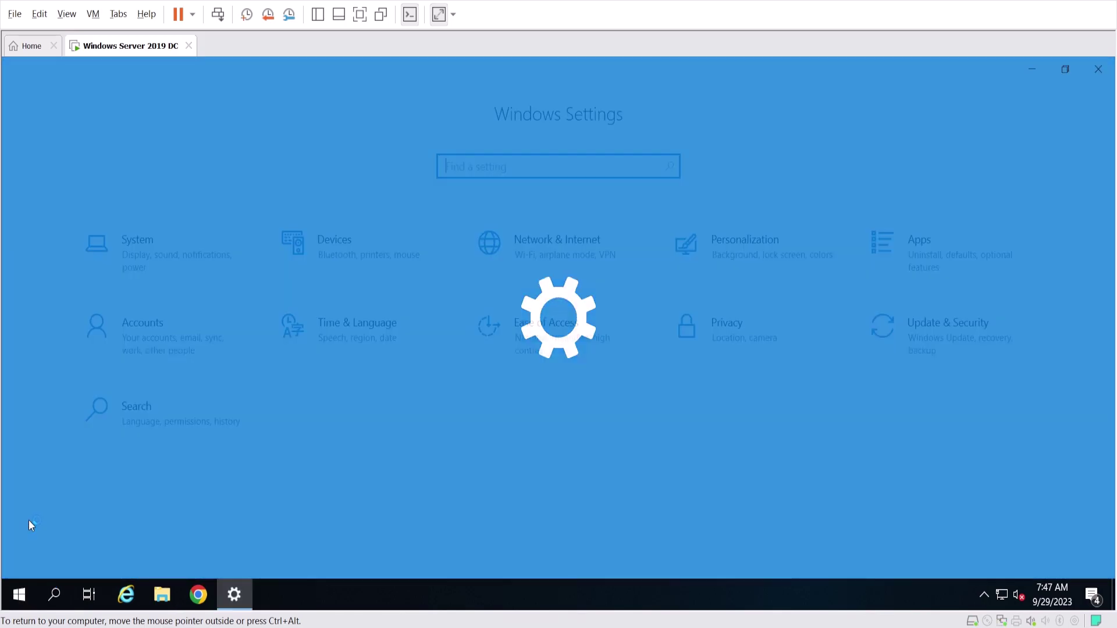
{"action": "left_click", "coordinate": [958, 335]}
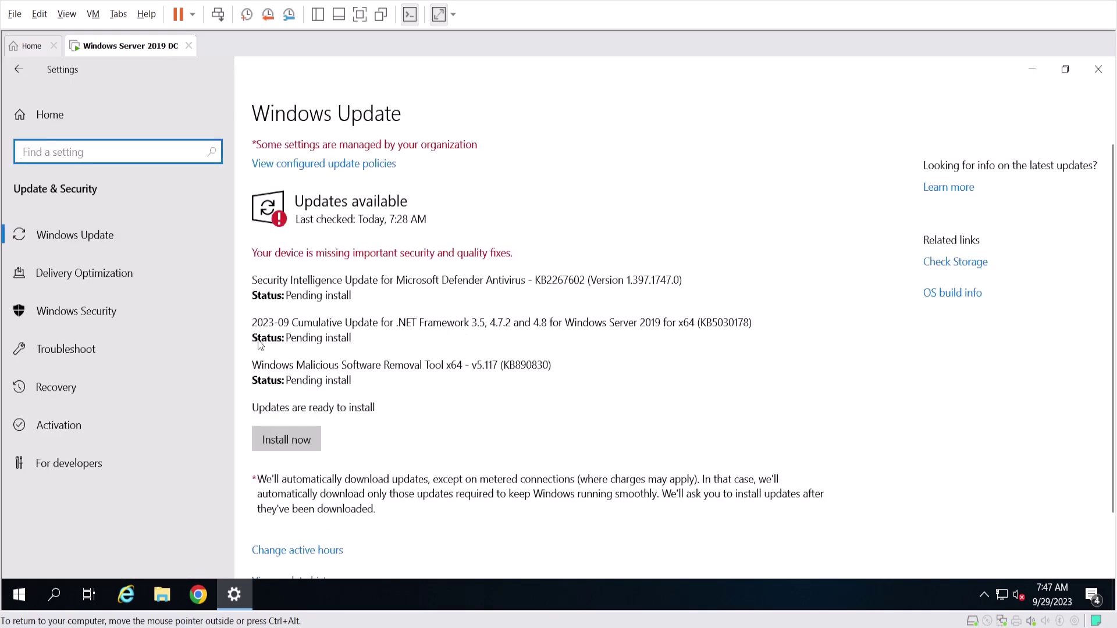
{"action": "left_click", "coordinate": [53, 425]}
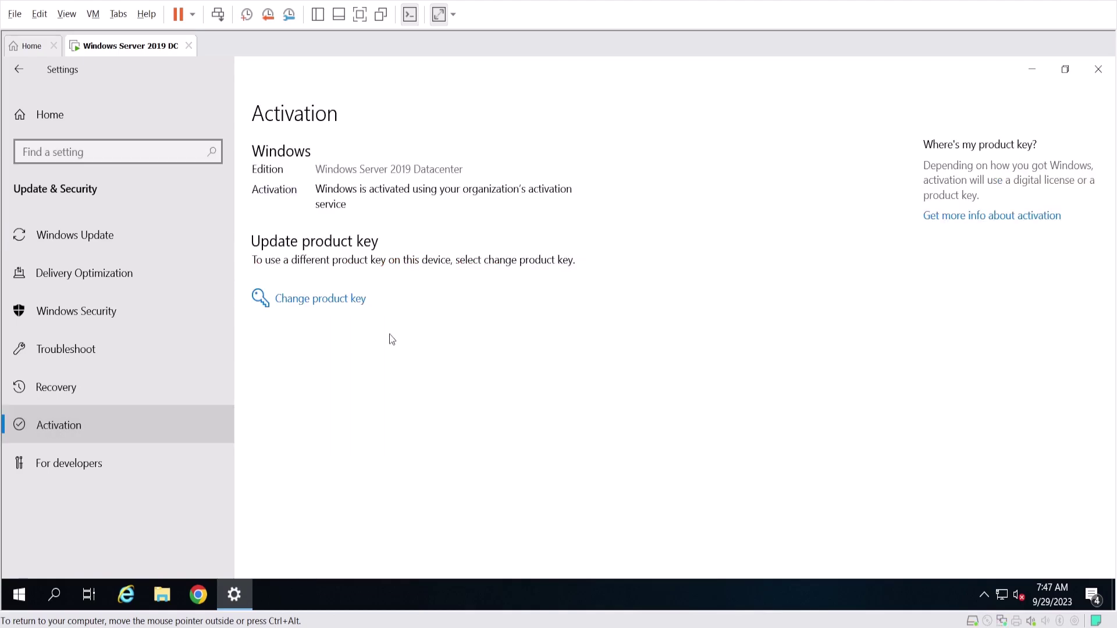